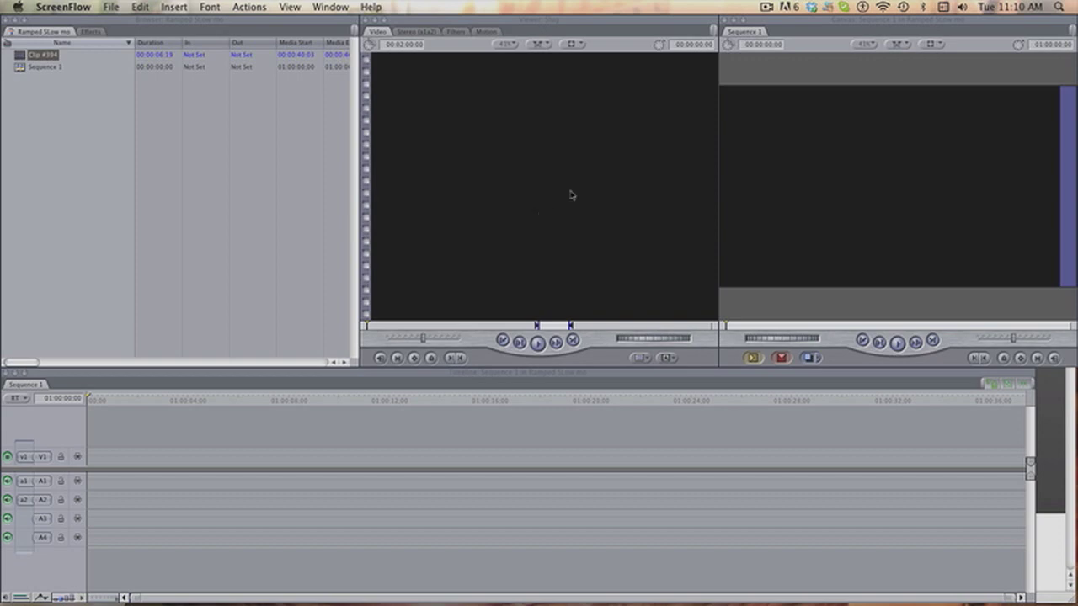
Enlarge the Canvas by narrowing the Viewer and the Browser beside it.
{"action": "left_click", "coordinate": [721, 150]}
{"action": "left_click_drag", "start_coordinate": [717, 150], "coordinate": [642, 177]}
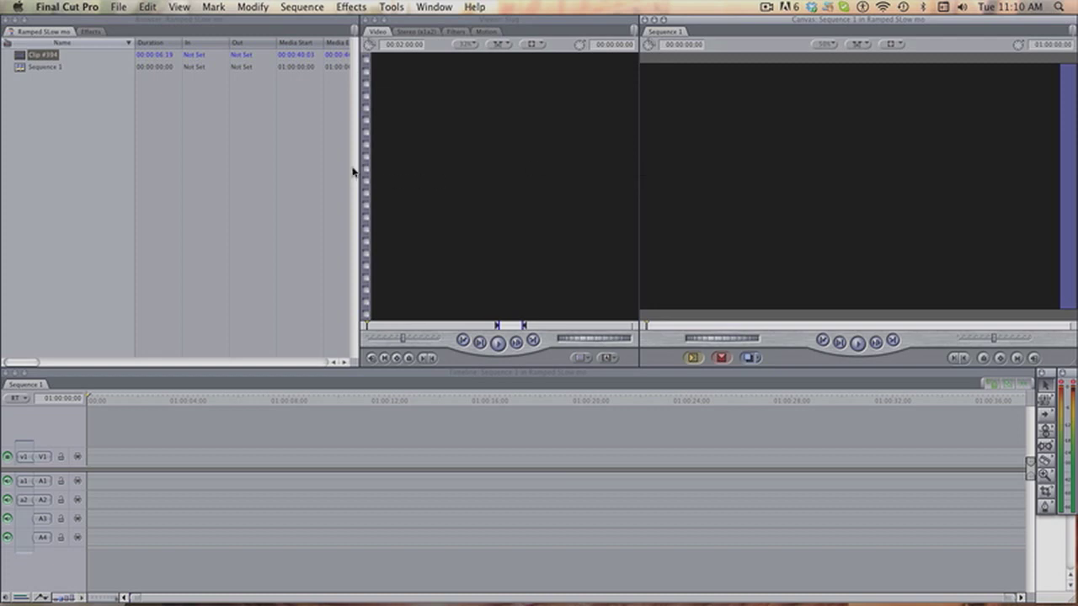
{"action": "left_click_drag", "start_coordinate": [354, 171], "coordinate": [324, 169]}
Place Clip #394 at the start of track V1, match the sequence settings to the clip, and play it from the beginning.
{"action": "left_click_drag", "start_coordinate": [17, 56], "coordinate": [92, 455]}
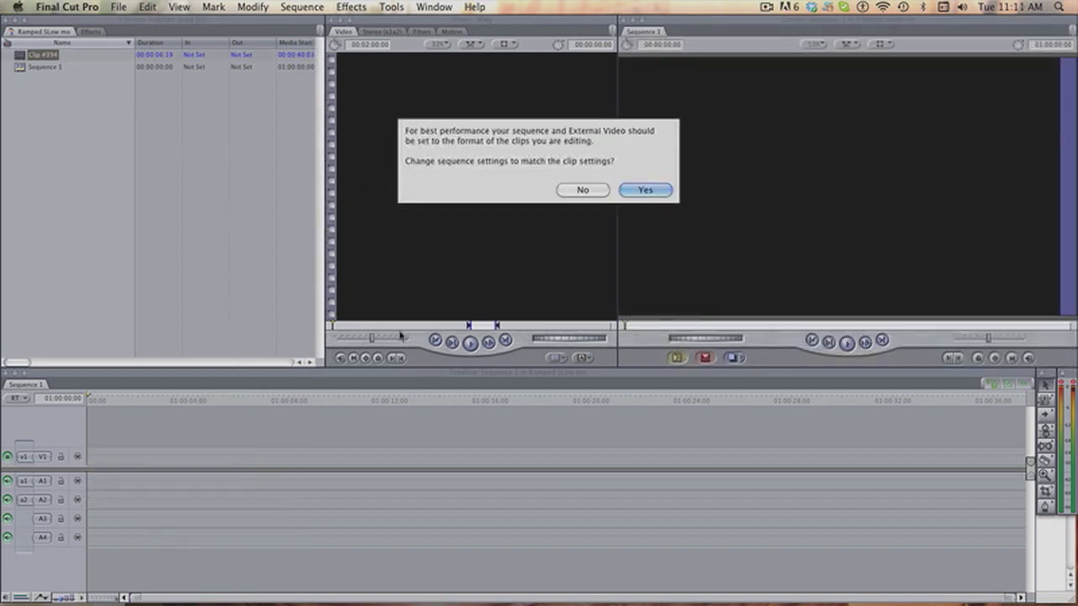
{"action": "left_click", "coordinate": [640, 192]}
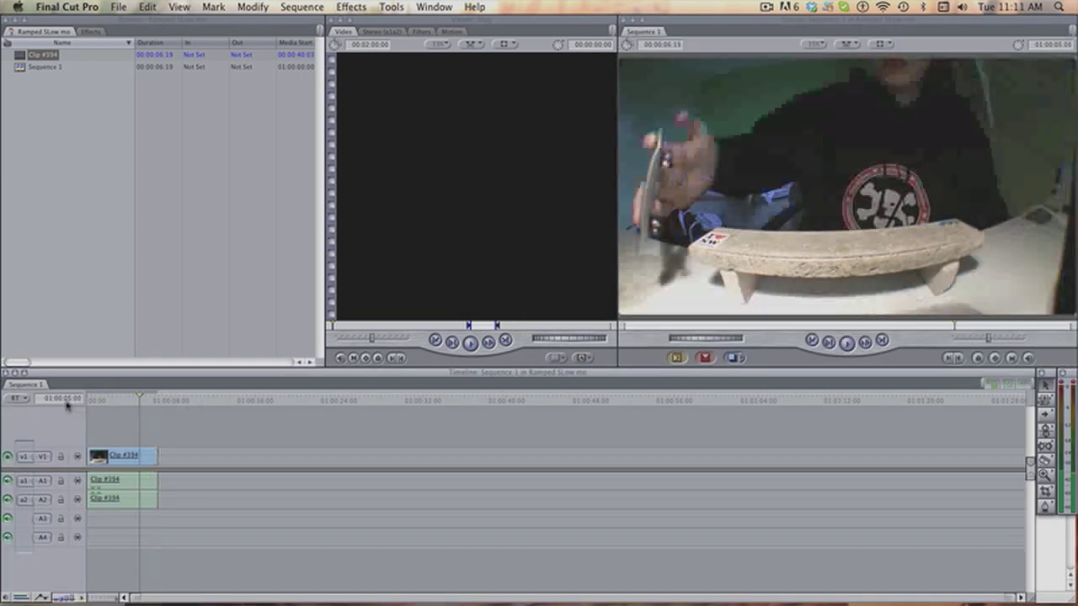
{"action": "key", "text": "Home"}
{"action": "key", "text": "space"}
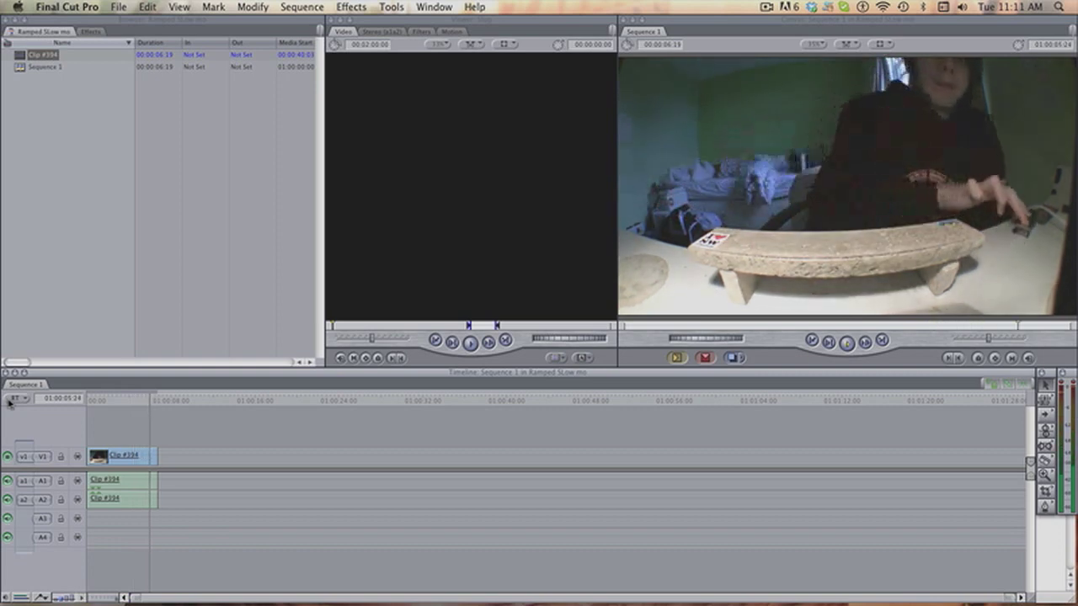
Try splitting the clip at 01:00:01:17, check the following frames, and undo the cut.
{"action": "left_click_drag", "start_coordinate": [142, 406], "coordinate": [103, 402]}
{"action": "left_click", "coordinate": [102, 402]}
{"action": "key", "text": "b"}
{"action": "left_click", "coordinate": [103, 456]}
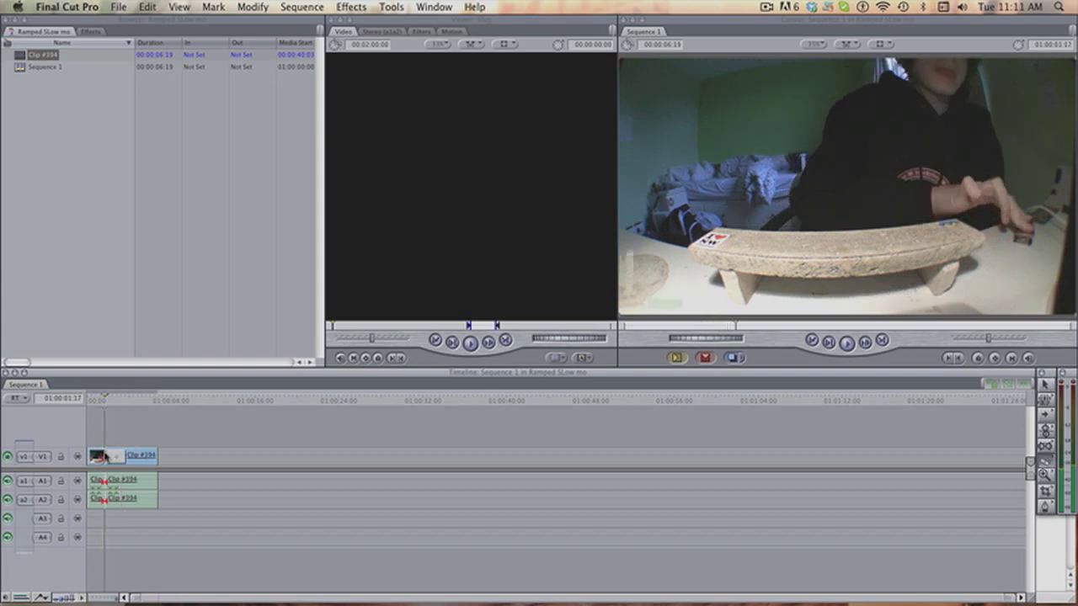
{"action": "key", "text": "Right"}
{"action": "key", "text": "Right"}
{"action": "key", "text": "Right"}
{"action": "key", "text": "Right"}
{"action": "key", "text": "Right"}
{"action": "key", "text": "Right"}
{"action": "key", "text": "Right"}
{"action": "key", "text": "Right"}
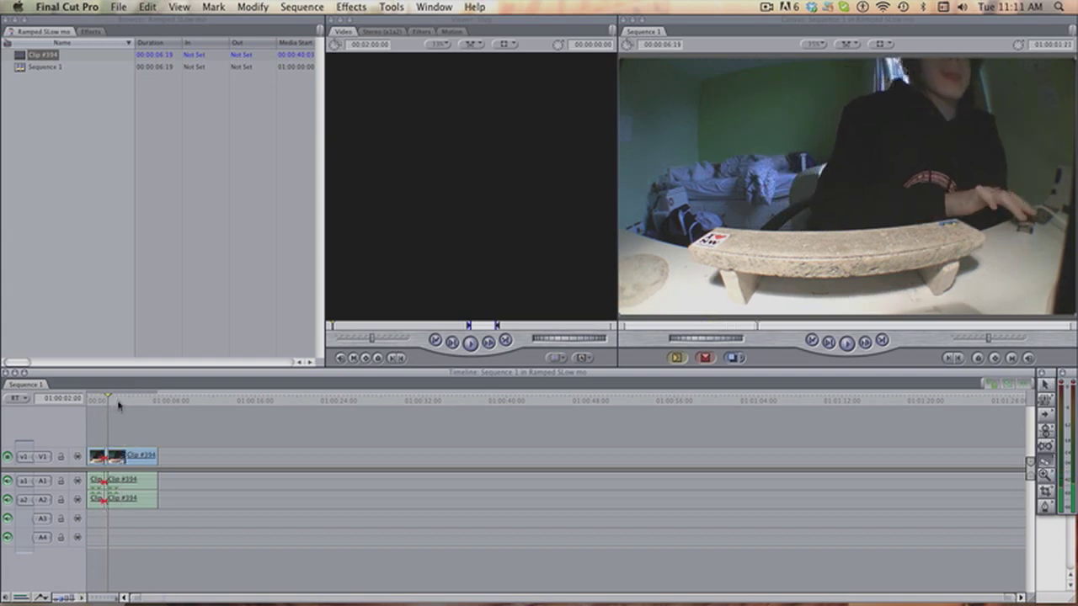
{"action": "key", "text": "super+z"}
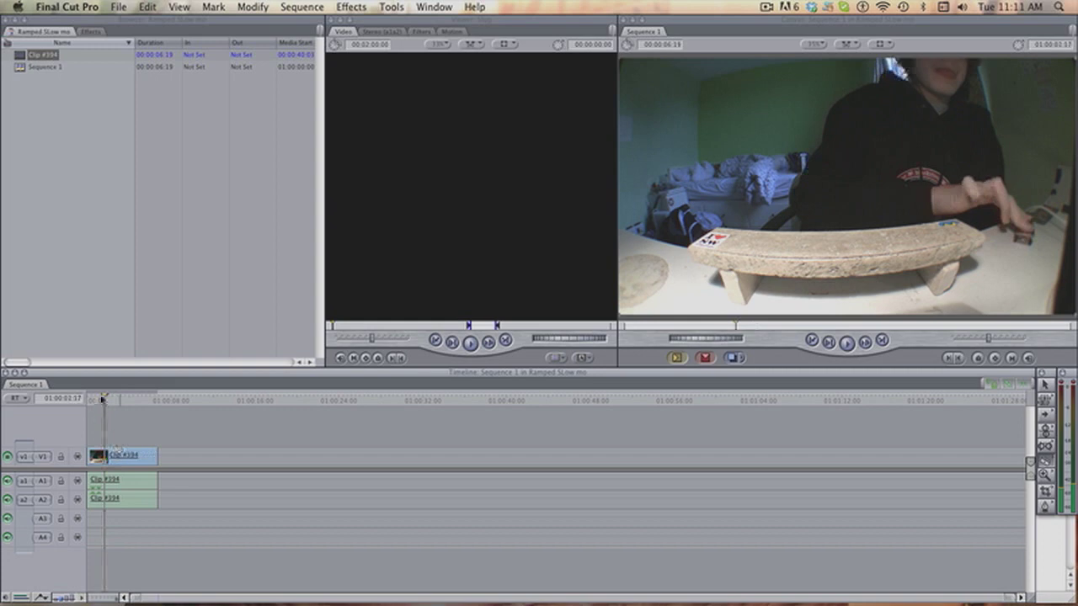
Split the clip between the tricks at 01:00:02:03 and about 01:00:04, and review the result from the beginning.
{"action": "left_click_drag", "start_coordinate": [103, 399], "coordinate": [110, 399]}
{"action": "left_click", "coordinate": [109, 457]}
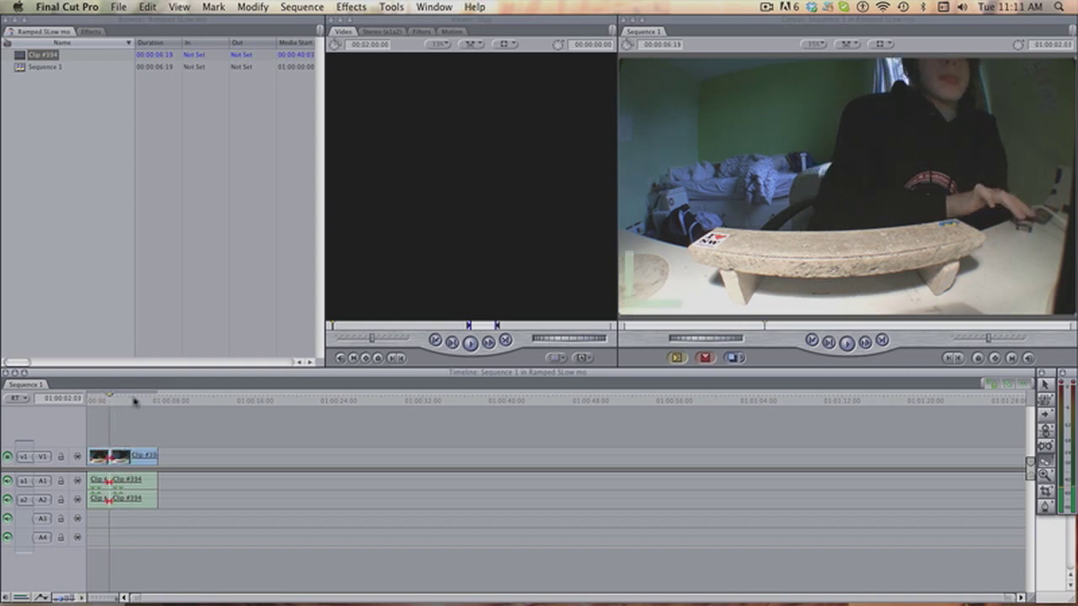
{"action": "key", "text": "space"}
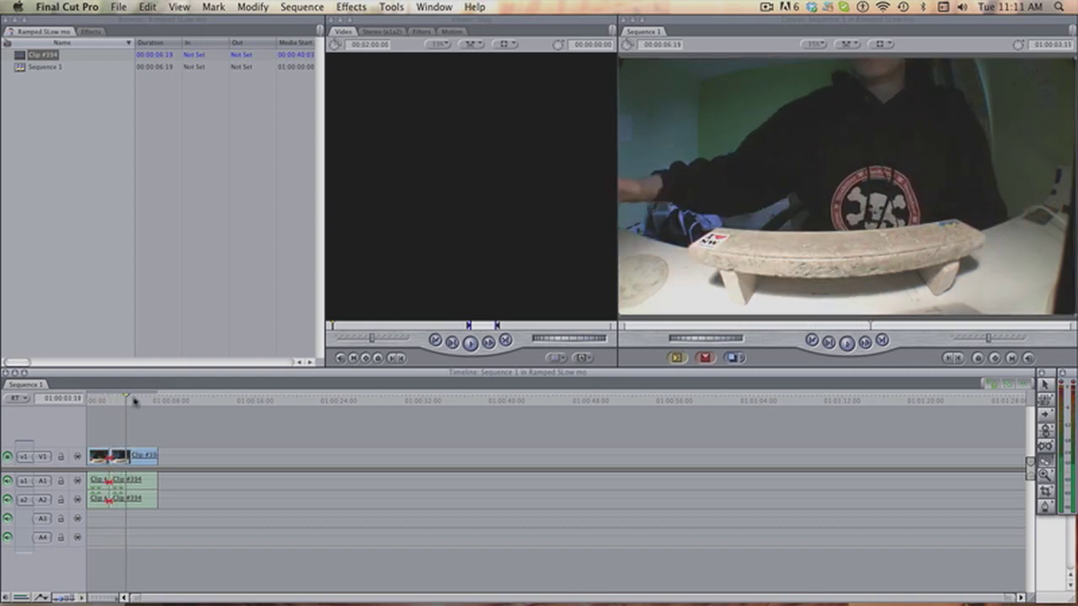
{"action": "left_click", "coordinate": [130, 456]}
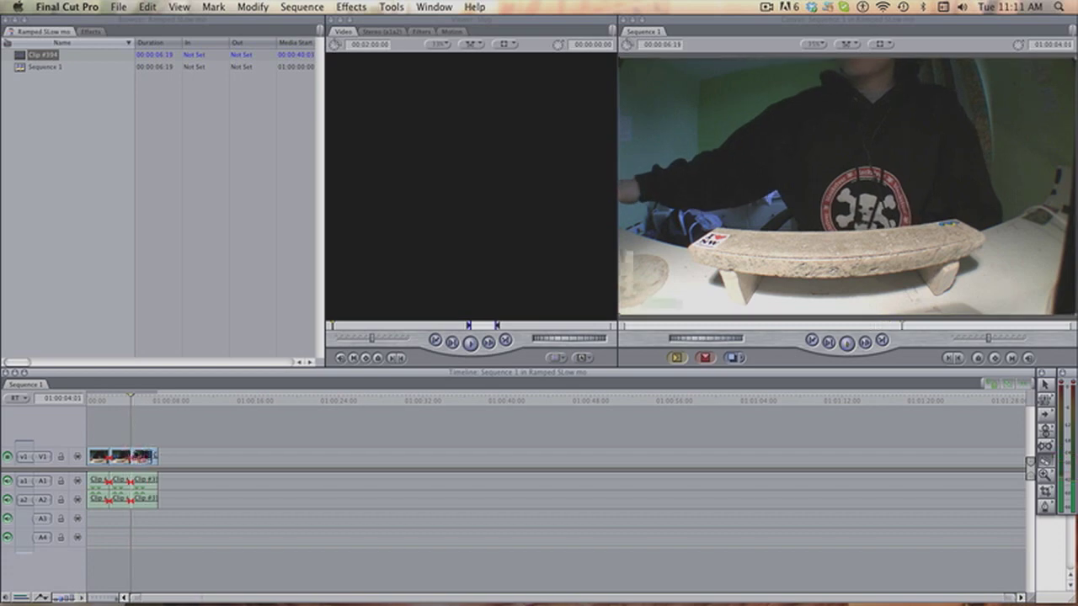
{"action": "key", "text": "Home"}
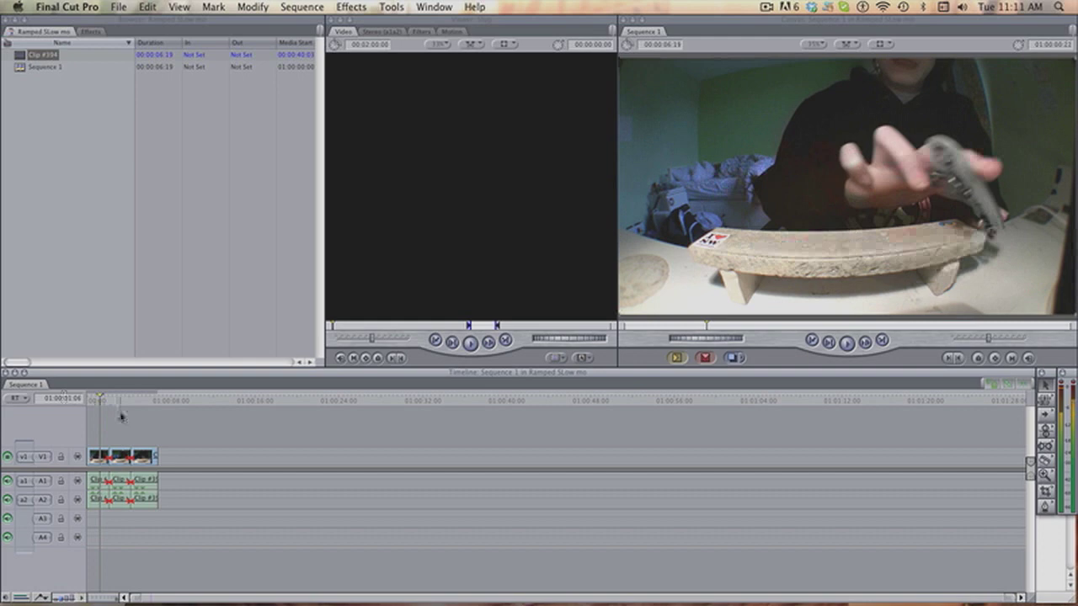
{"action": "key", "text": "Home"}
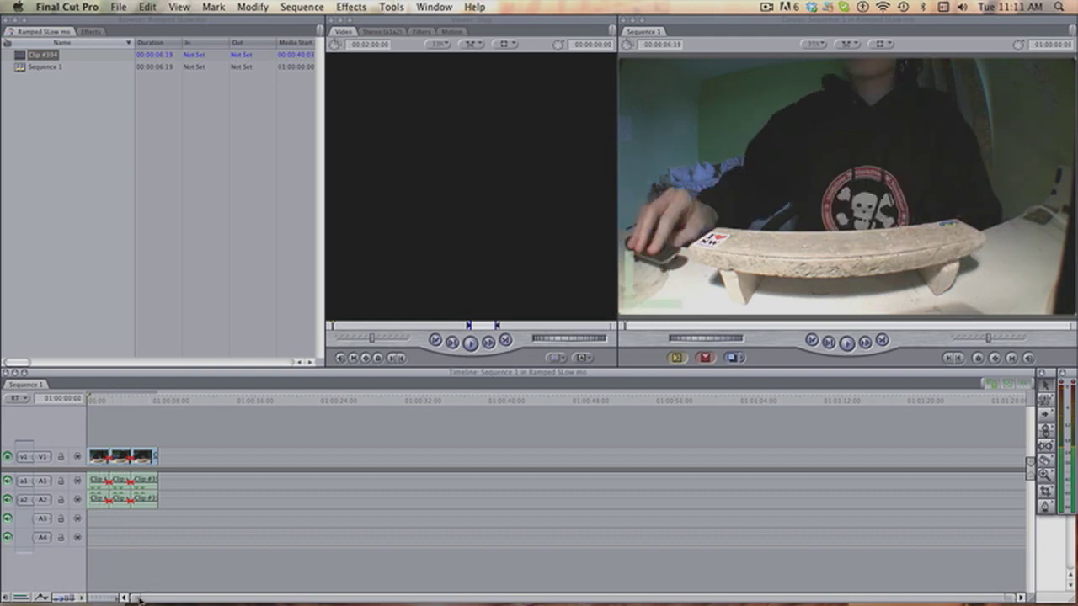
Split the first trick's segment around its slow-motion part, with the second cut at 01:00:01:07.
{"action": "left_click_drag", "start_coordinate": [136, 597], "coordinate": [174, 600]}
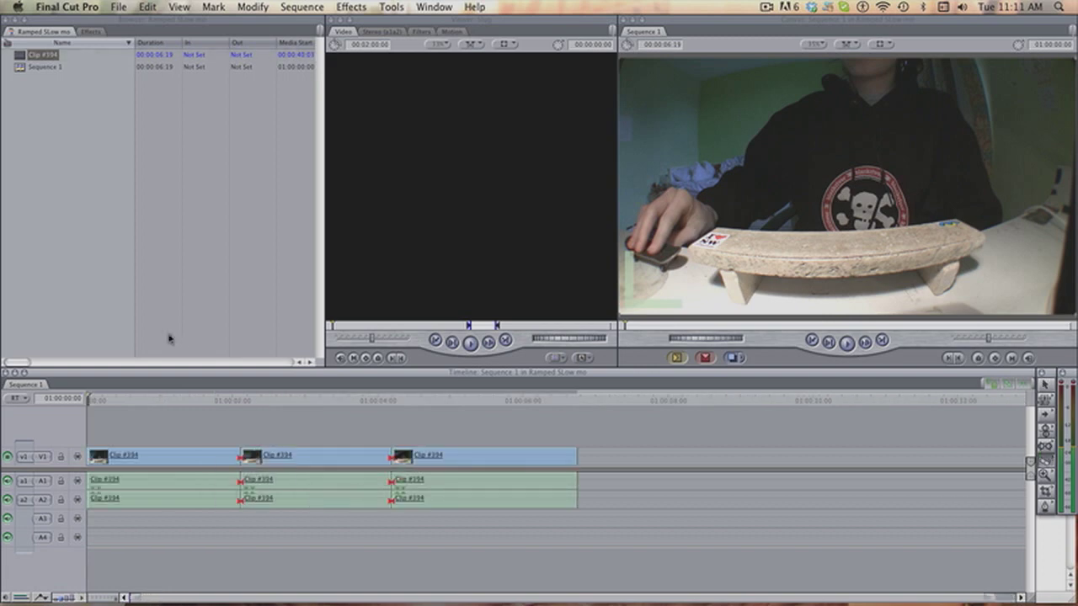
{"action": "left_click", "coordinate": [177, 402]}
{"action": "mouse_move", "coordinate": [178, 408]}
{"action": "left_mouse_down"}
{"action": "mouse_move", "coordinate": [120, 419]}
{"action": "mouse_move", "coordinate": [116, 403]}
{"action": "mouse_move", "coordinate": [180, 392]}
{"action": "left_mouse_up"}
{"action": "left_click", "coordinate": [117, 451]}
{"action": "key", "text": "ctrl+v"}
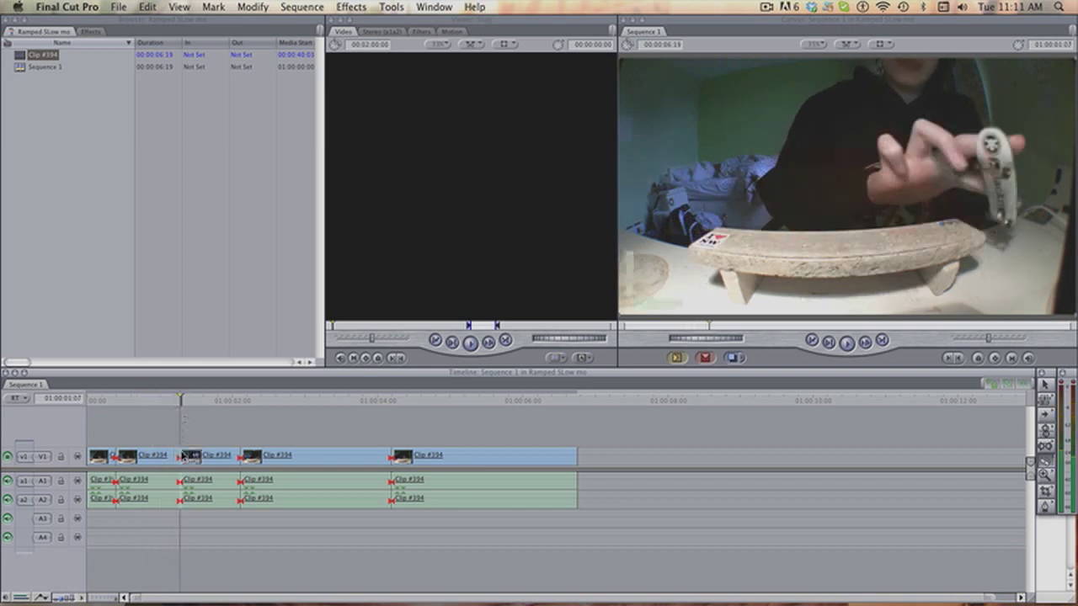
Slow the segment between the first trick's two cuts to 30% speed, using the second curve option for both start and end.
{"action": "key", "text": "a"}
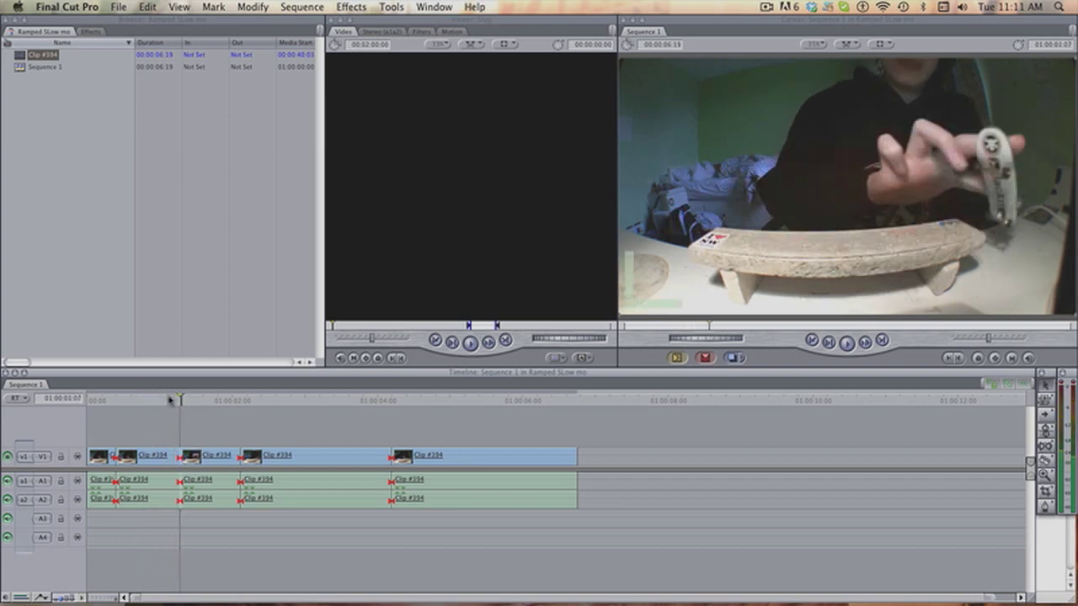
{"action": "left_click_drag", "start_coordinate": [171, 400], "coordinate": [143, 398]}
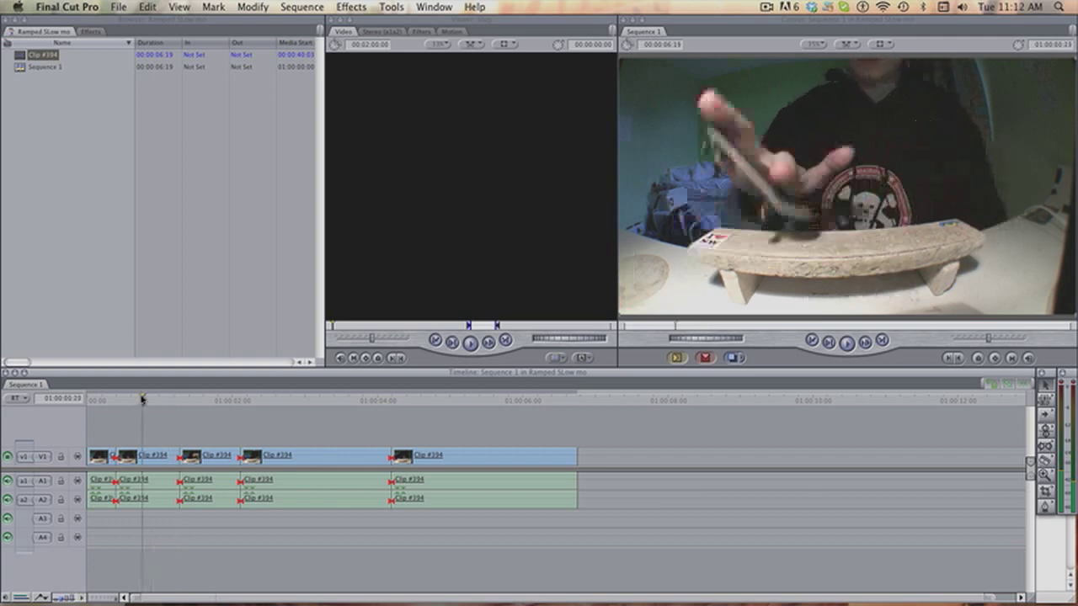
{"action": "left_click", "coordinate": [143, 455]}
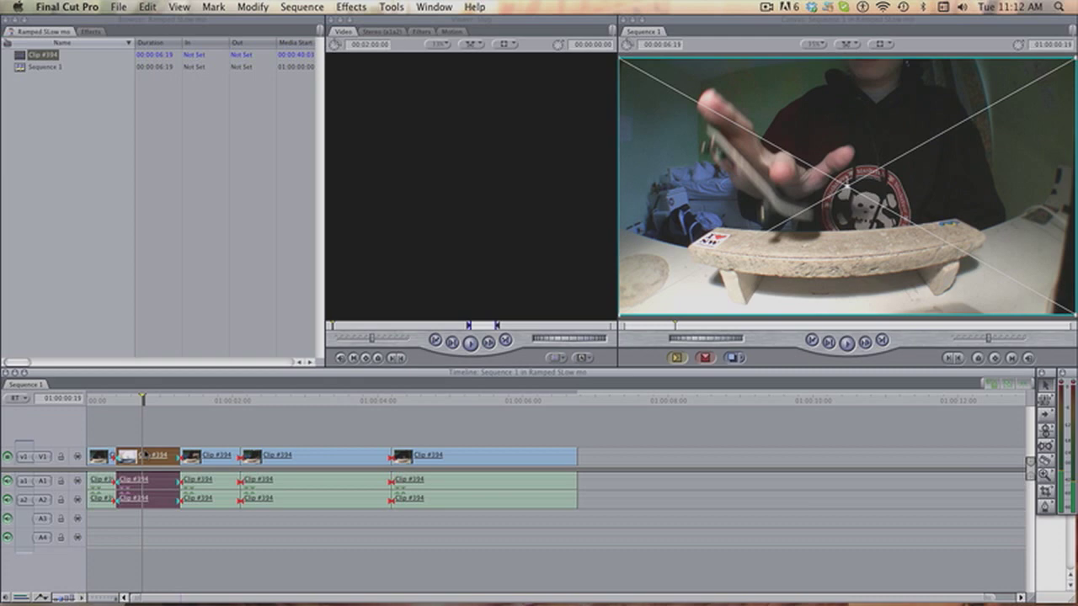
{"action": "key", "text": "super+j"}
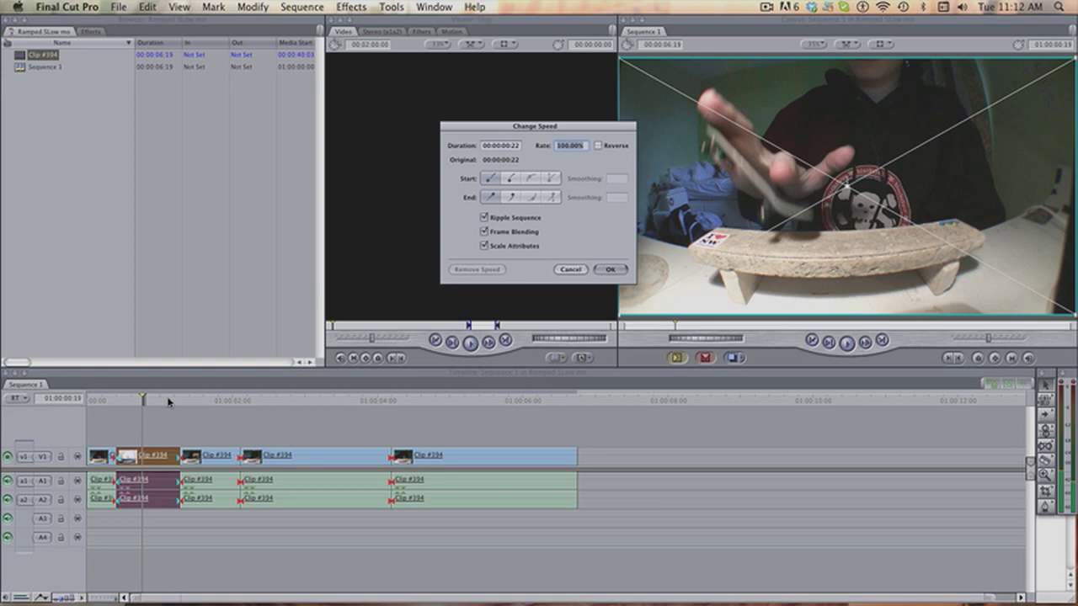
{"action": "type", "text": "30"}
{"action": "left_click", "coordinate": [509, 180]}
{"action": "left_click", "coordinate": [511, 197]}
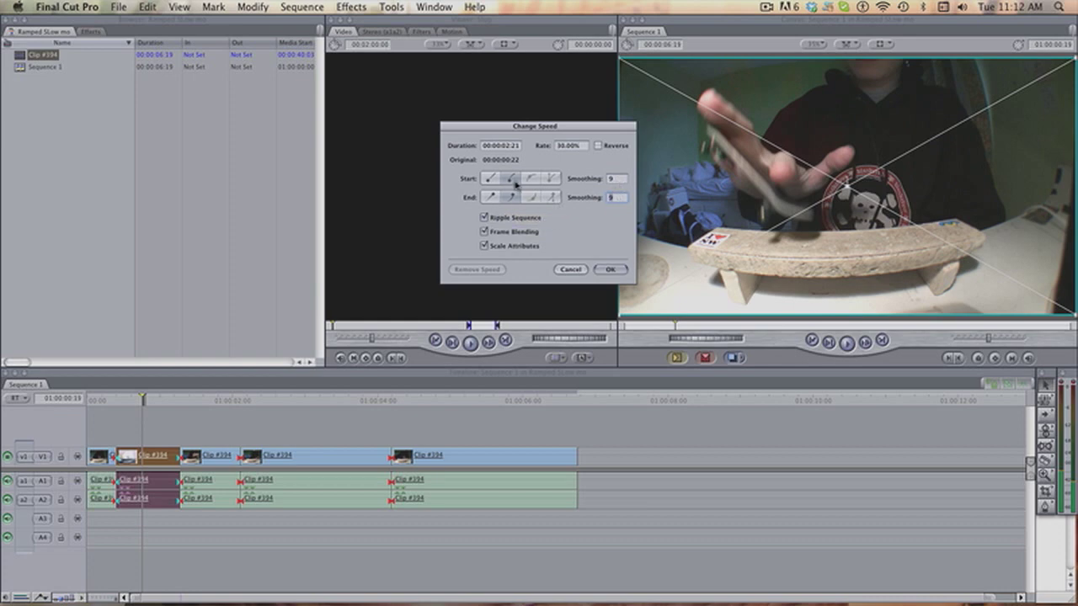
{"action": "key", "text": "Return"}
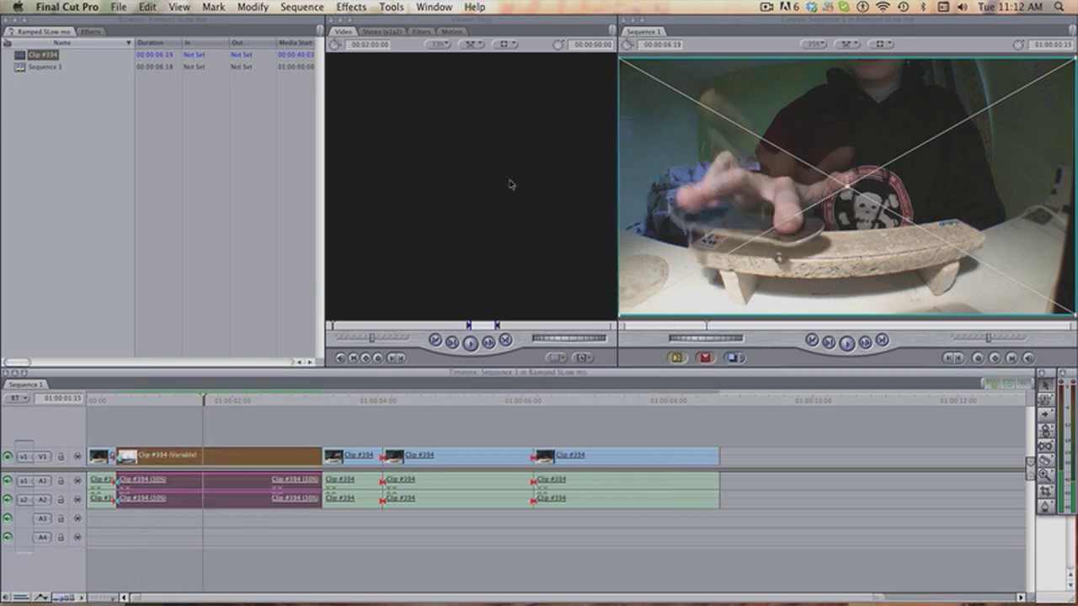
Render the slowed segment and play back the first trick to check the speed ramp.
{"action": "key", "text": "super+r"}
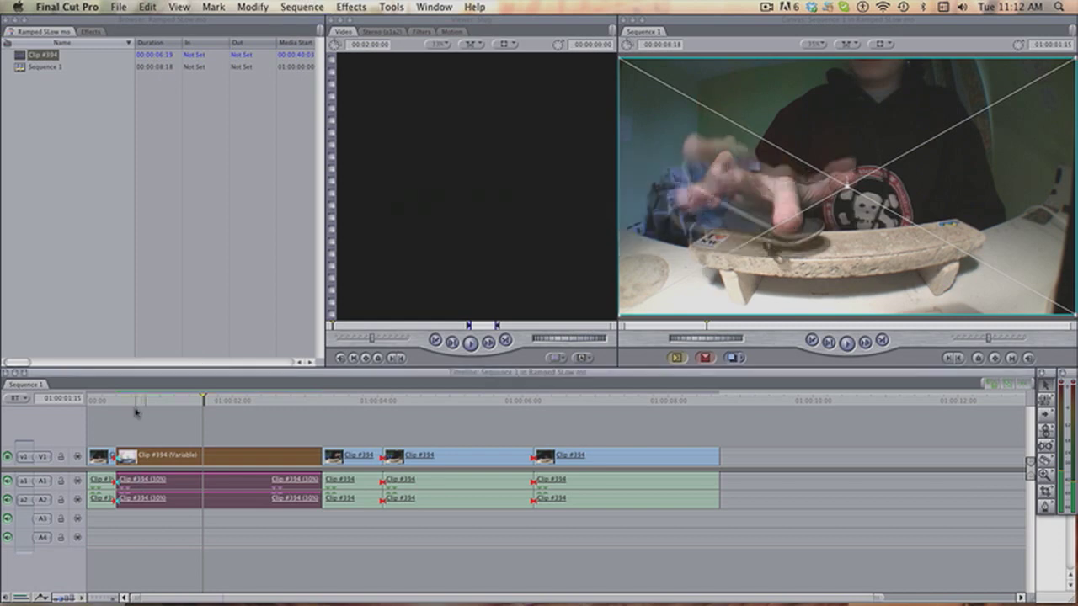
{"action": "key", "text": "Home"}
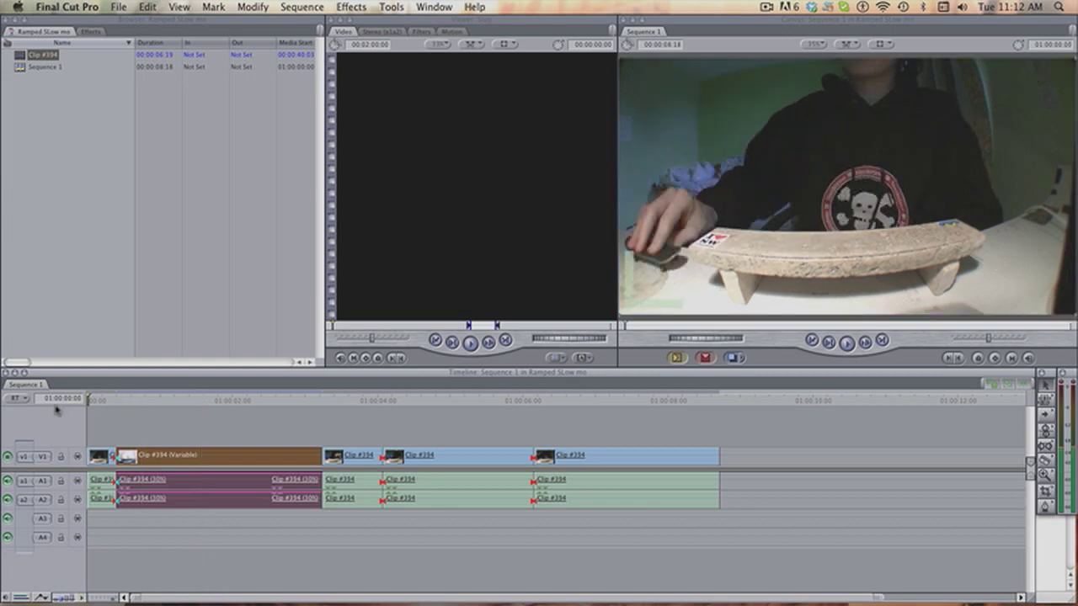
{"action": "key", "text": "space"}
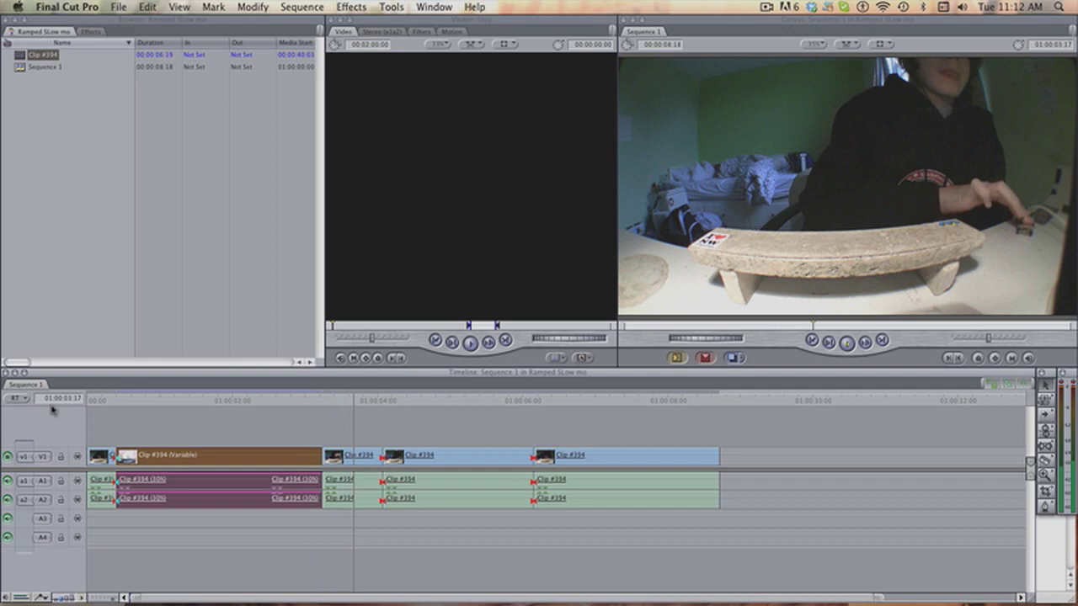
{"action": "key", "text": "space"}
{"action": "left_click", "coordinate": [271, 414]}
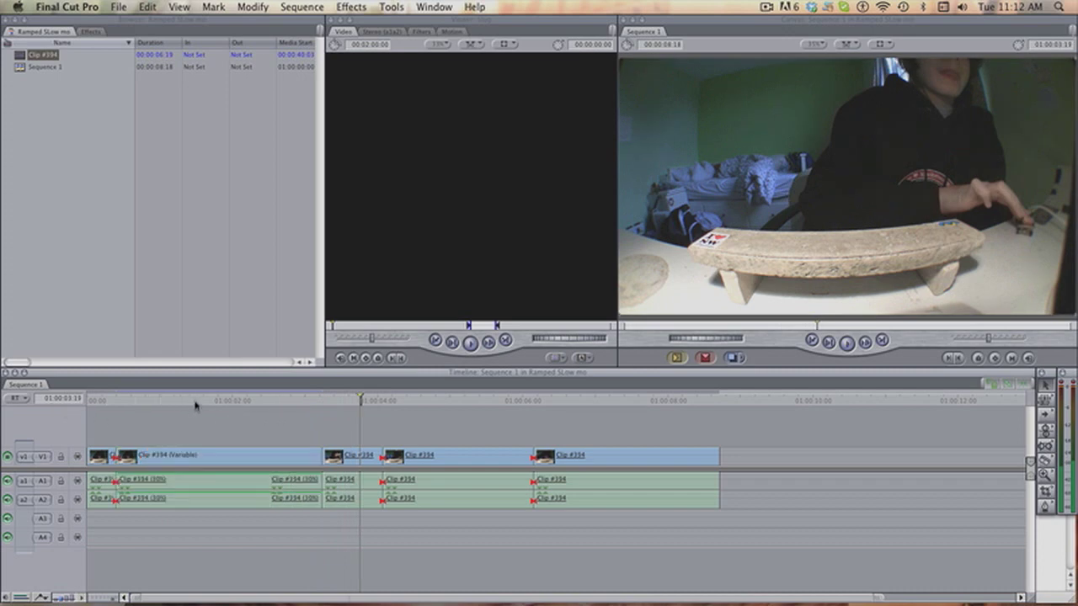
{"action": "left_click_drag", "start_coordinate": [195, 401], "coordinate": [104, 397]}
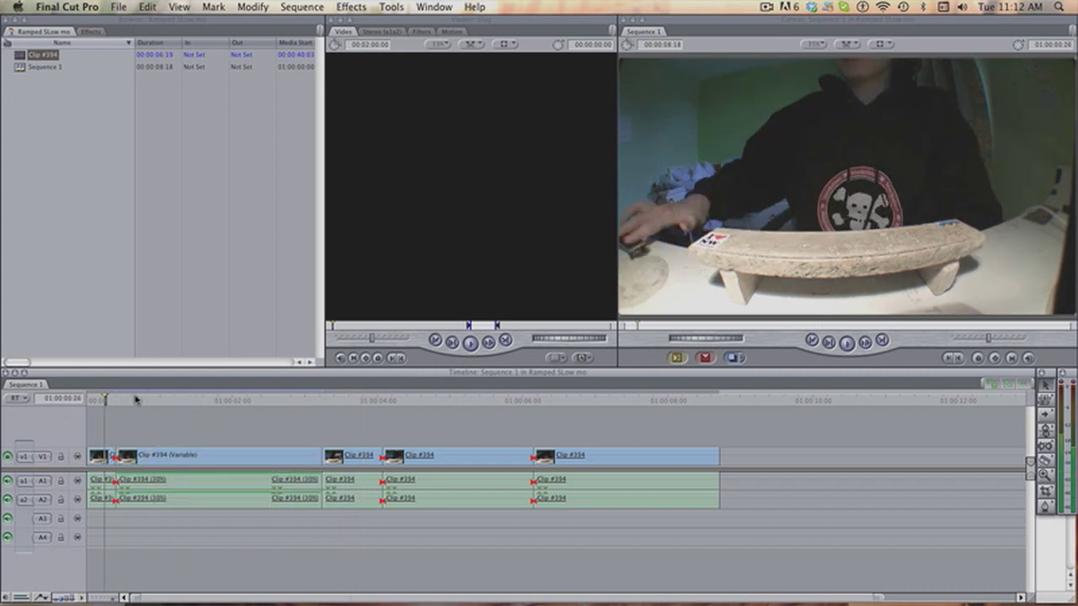
{"action": "key", "text": "space"}
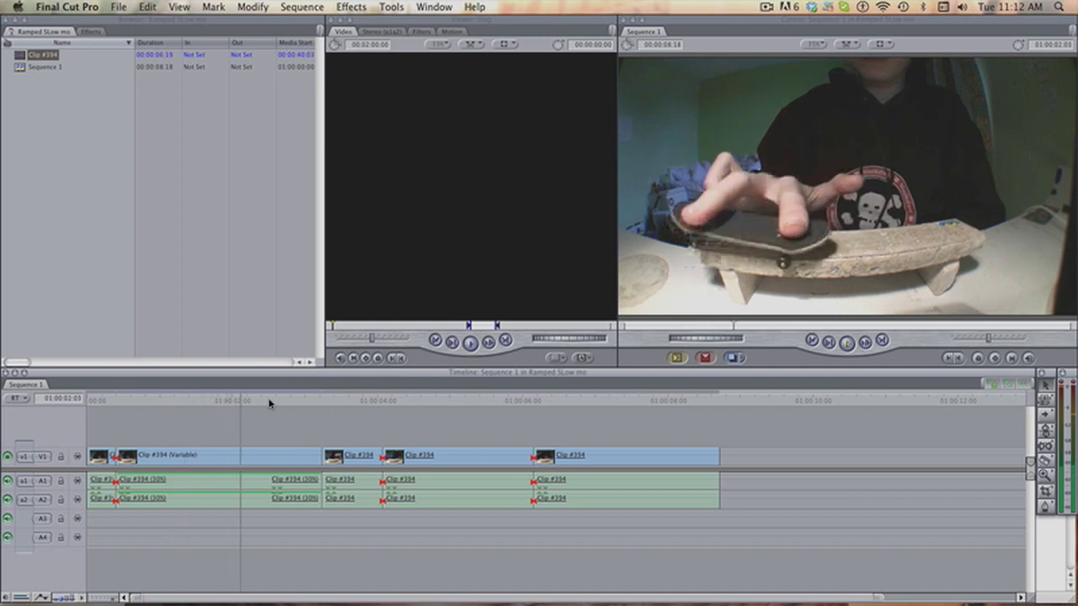
{"action": "key", "text": "space"}
Play and step back through the second trick's segment, and examine the footage up to the last trick.
{"action": "left_click", "coordinate": [369, 397]}
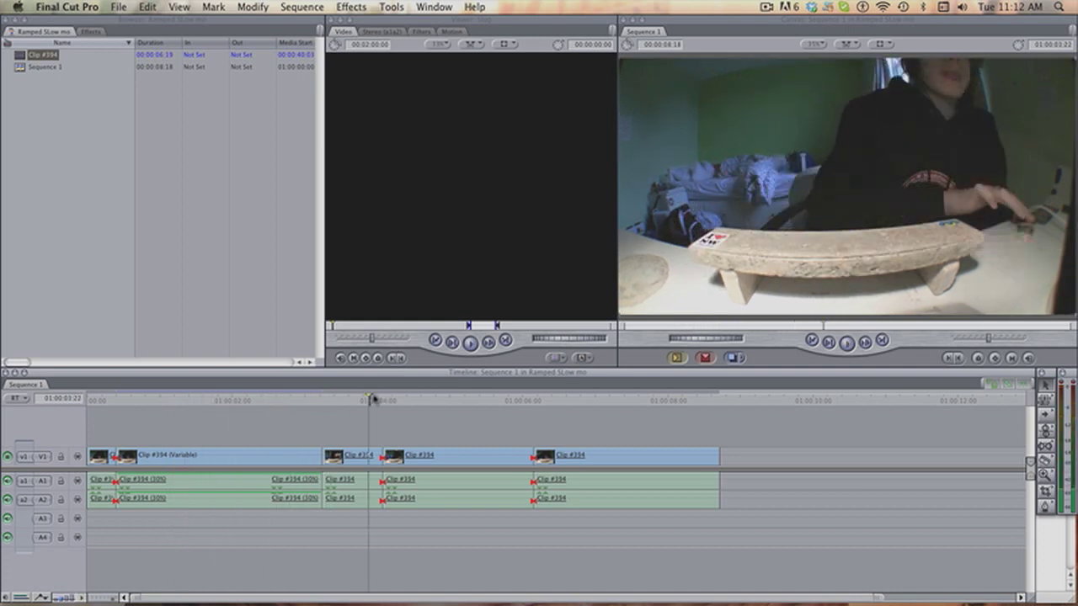
{"action": "left_click_drag", "start_coordinate": [373, 399], "coordinate": [413, 398]}
{"action": "key", "text": "space"}
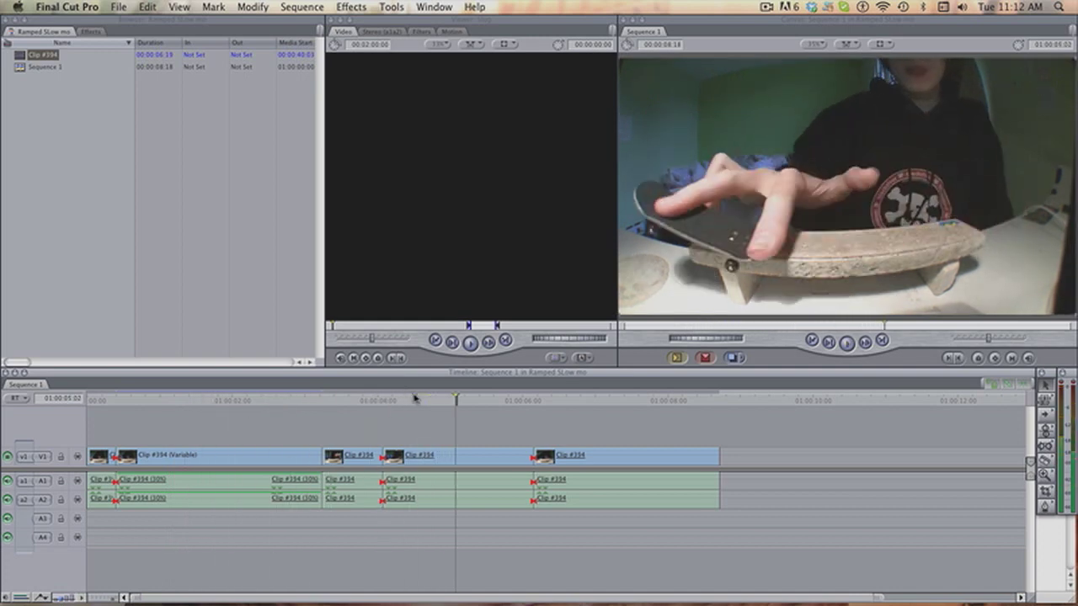
{"action": "key", "text": "space"}
{"action": "key", "text": "Left"}
{"action": "key", "text": "Left"}
{"action": "key", "text": "Left"}
{"action": "key", "text": "Left"}
{"action": "key", "text": "Left"}
{"action": "key", "text": "Left"}
{"action": "key", "text": "Left"}
{"action": "key", "text": "Left"}
{"action": "key", "text": "Left"}
{"action": "key", "text": "Left"}
{"action": "key", "text": "Left"}
{"action": "key", "text": "Left"}
{"action": "key", "text": "Left"}
{"action": "key", "text": "Left"}
{"action": "key", "text": "Left"}
{"action": "key", "text": "Left"}
{"action": "key", "text": "Left"}
{"action": "key", "text": "Left"}
{"action": "key", "text": "Left"}
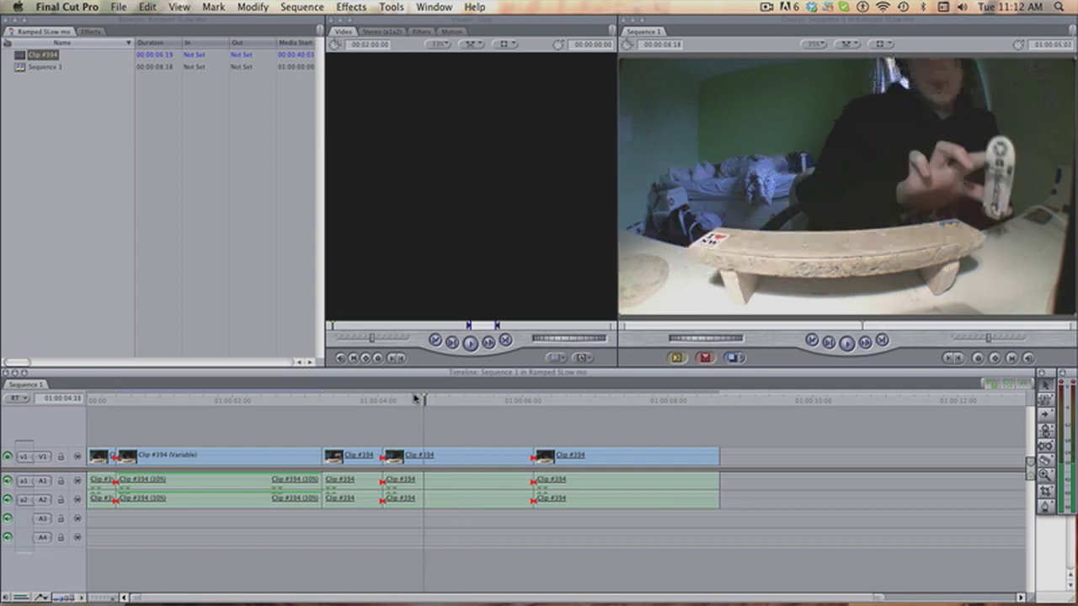
{"action": "key", "text": "Left"}
{"action": "key", "text": "Left"}
{"action": "key", "text": "Left"}
{"action": "key", "text": "space"}
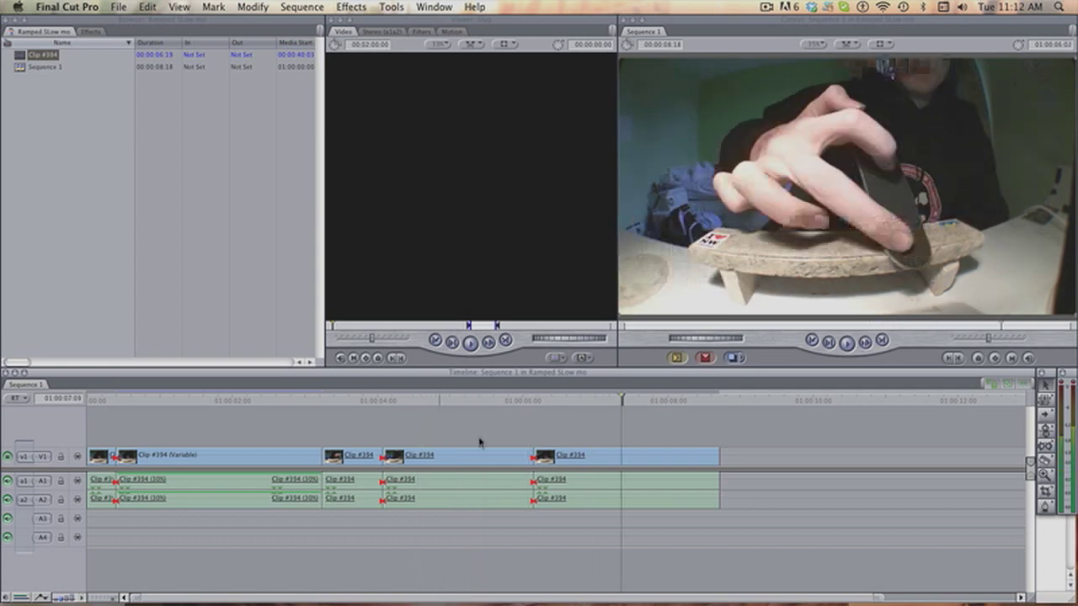
Delete the second trick's segment and move the last segment back to close the gap.
{"action": "left_click", "coordinate": [503, 457]}
{"action": "key", "text": "Delete"}
{"action": "left_click_drag", "start_coordinate": [597, 458], "coordinate": [428, 455]}
Split the last segment at 01:00:04:24 and 01:00:05:12 to isolate its slow-motion part.
{"action": "left_click", "coordinate": [427, 399]}
{"action": "key", "text": "space"}
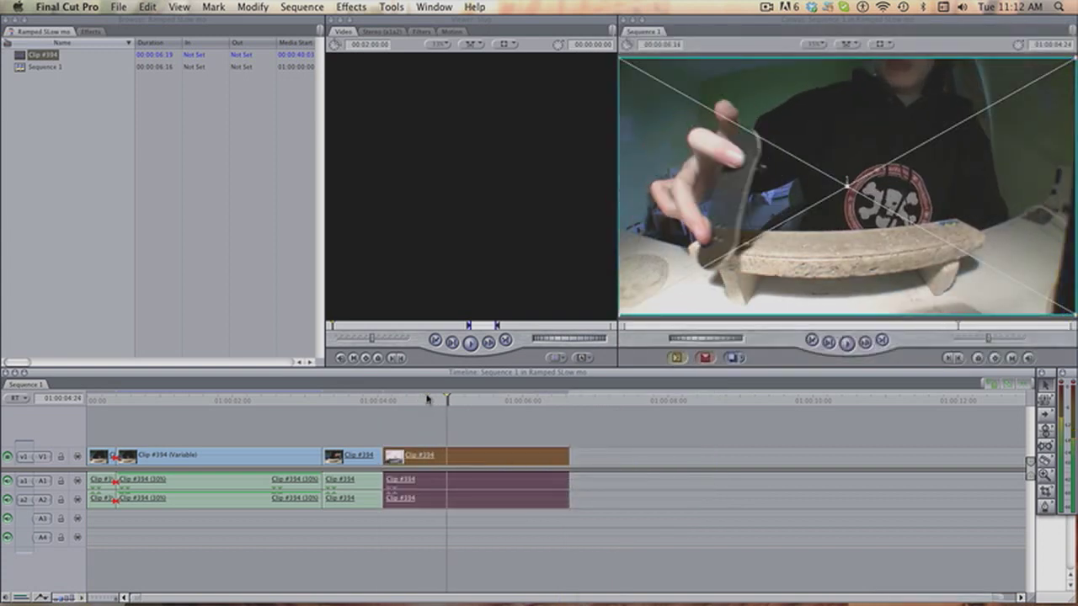
{"action": "key", "text": "b"}
{"action": "left_click", "coordinate": [447, 454]}
{"action": "key", "text": "space"}
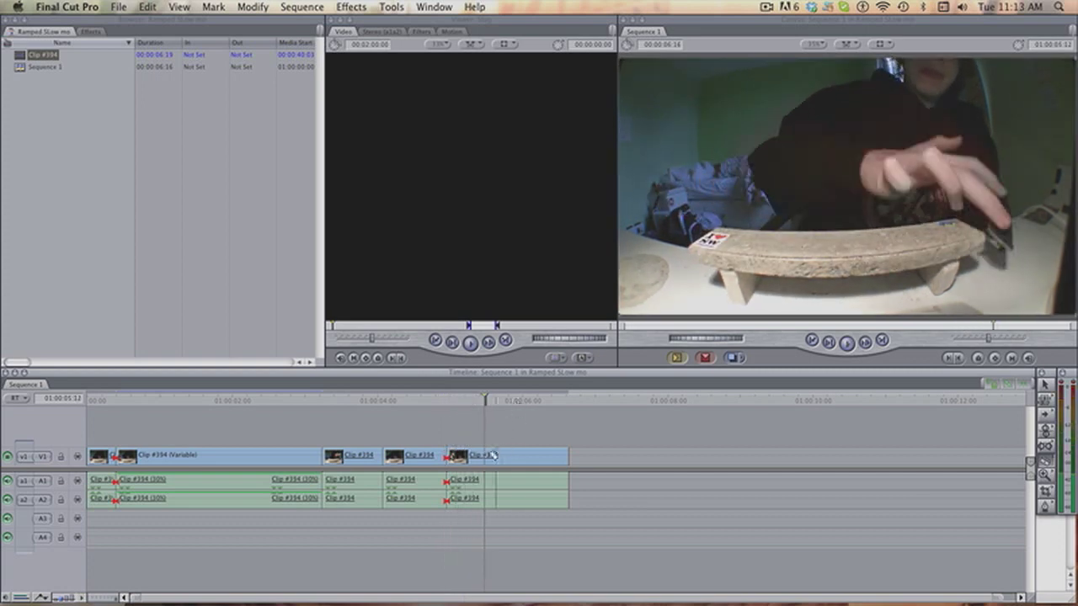
{"action": "left_click", "coordinate": [487, 456]}
Slow the isolated last trick segment to 30% with a curved speed transition at both its start and end.
{"action": "key", "text": "a"}
{"action": "left_click", "coordinate": [465, 455]}
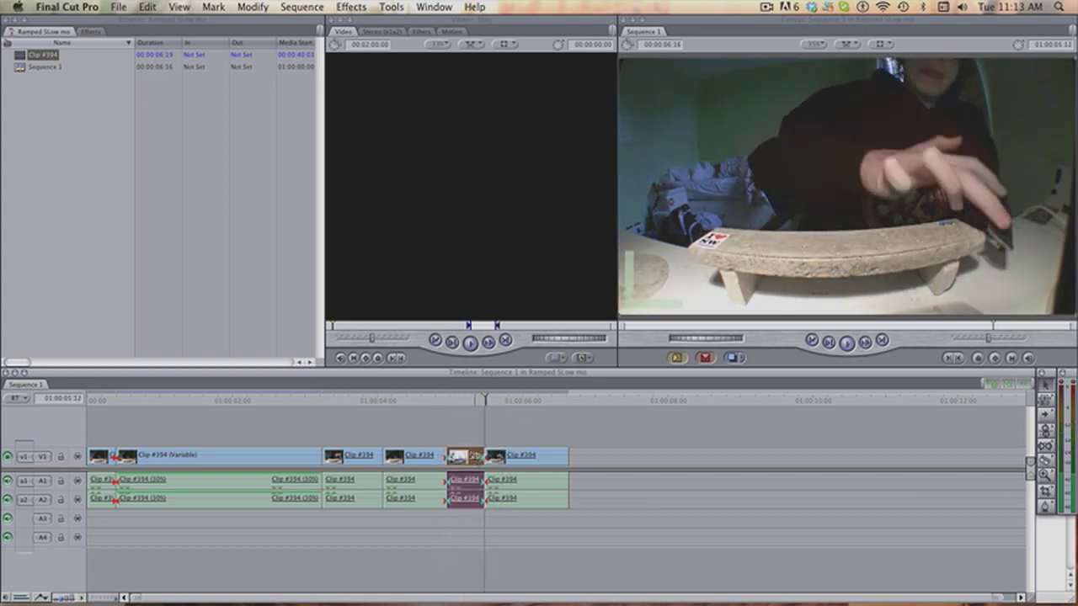
{"action": "key", "text": "super+j"}
{"action": "type", "text": "30"}
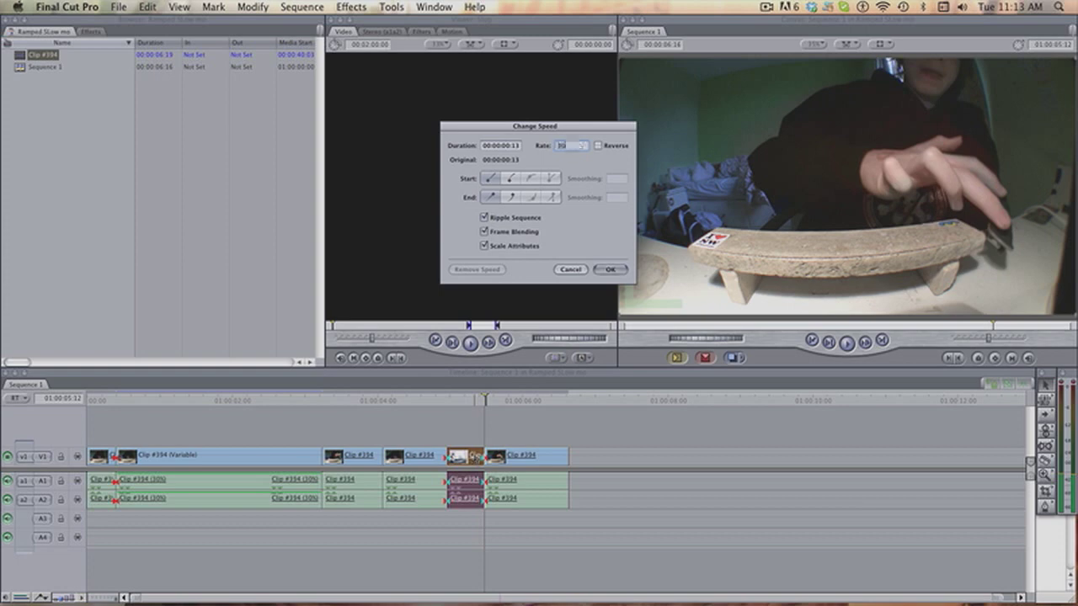
{"action": "left_click", "coordinate": [510, 178]}
{"action": "left_click", "coordinate": [513, 198]}
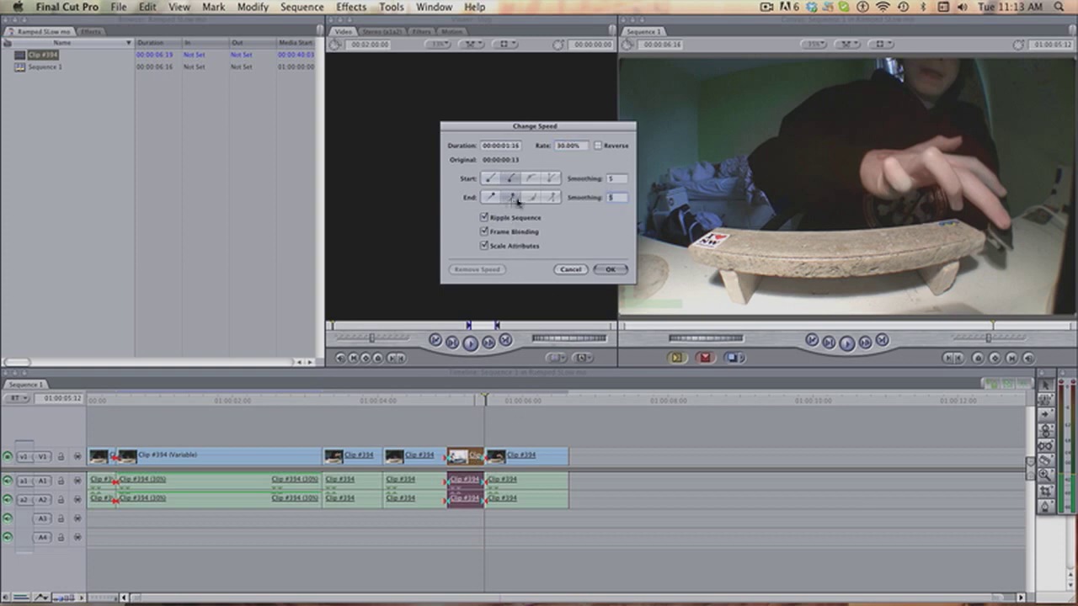
{"action": "left_click", "coordinate": [611, 269]}
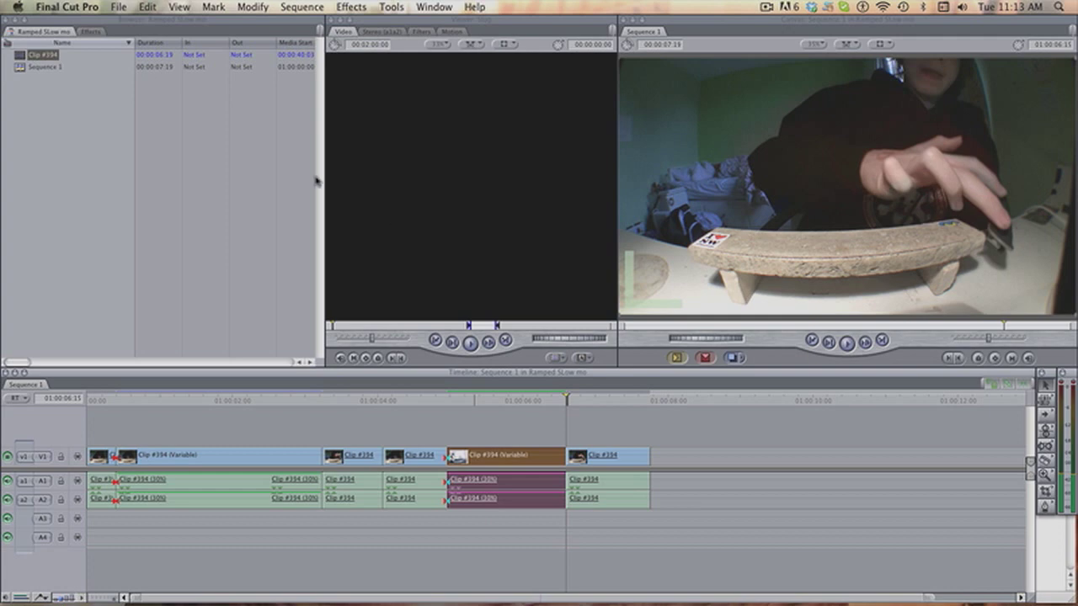
Apply the Apple AUPitch audio filter to the slowed last segment's audio.
{"action": "left_click", "coordinate": [92, 32]}
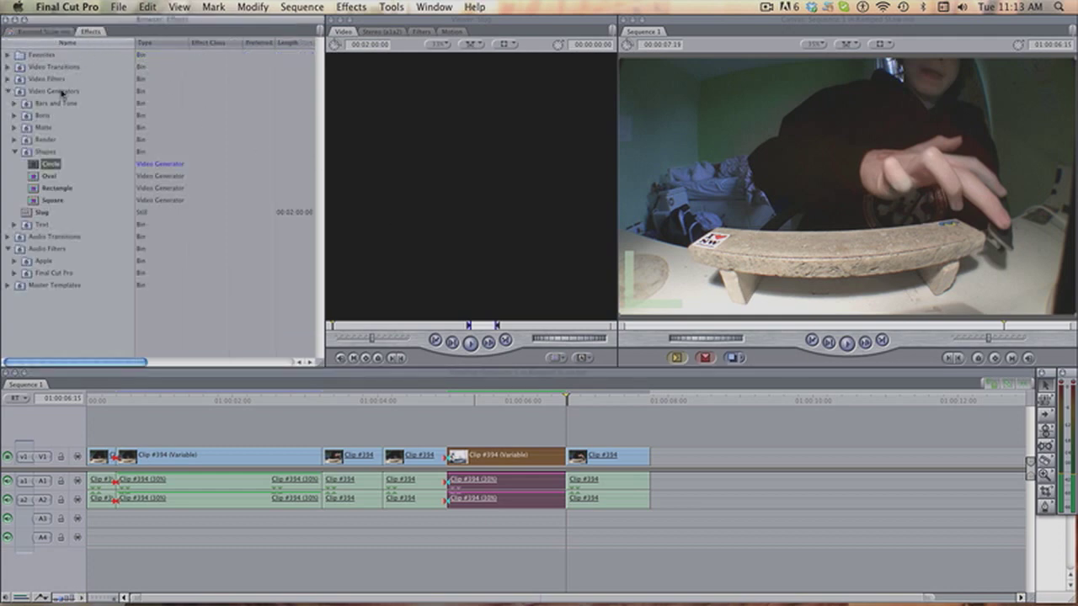
{"action": "left_click", "coordinate": [14, 152]}
{"action": "left_click", "coordinate": [8, 91]}
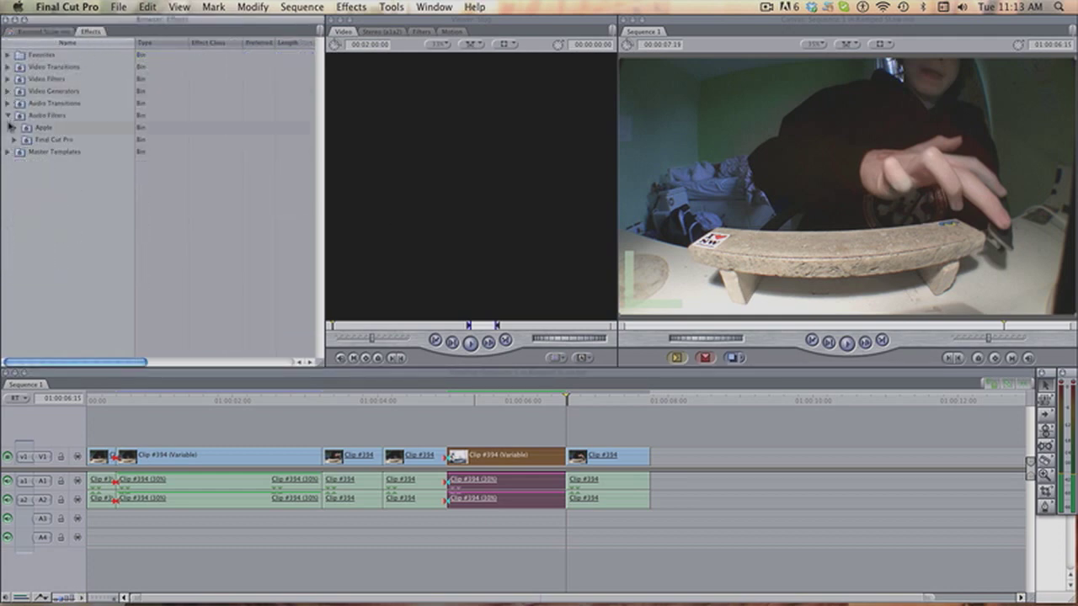
{"action": "left_click", "coordinate": [9, 115]}
{"action": "left_click", "coordinate": [9, 116]}
{"action": "left_click", "coordinate": [14, 127]}
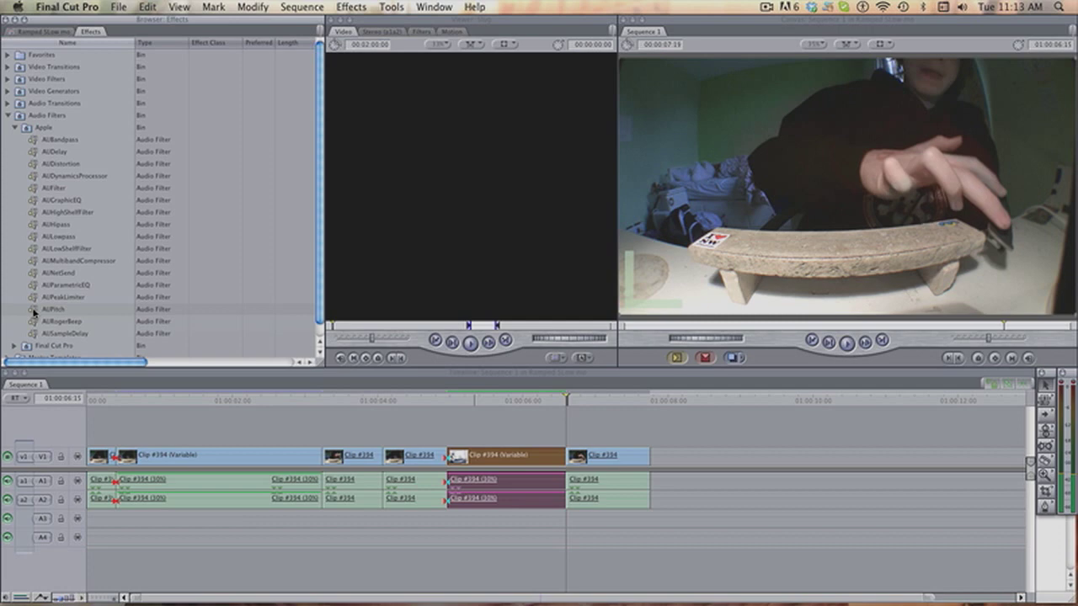
{"action": "left_click_drag", "start_coordinate": [34, 311], "coordinate": [480, 498]}
Open the slowed segment's AUPitch settings, widen the keyframe area and clear the existing pitch keyframes.
{"action": "double_click", "coordinate": [485, 496]}
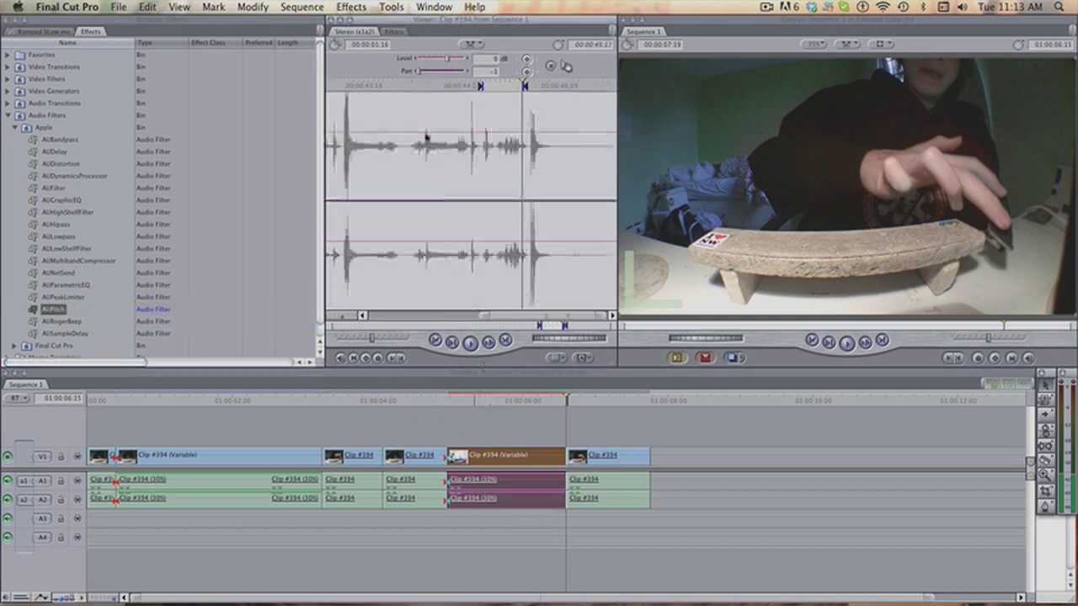
{"action": "left_click", "coordinate": [398, 31]}
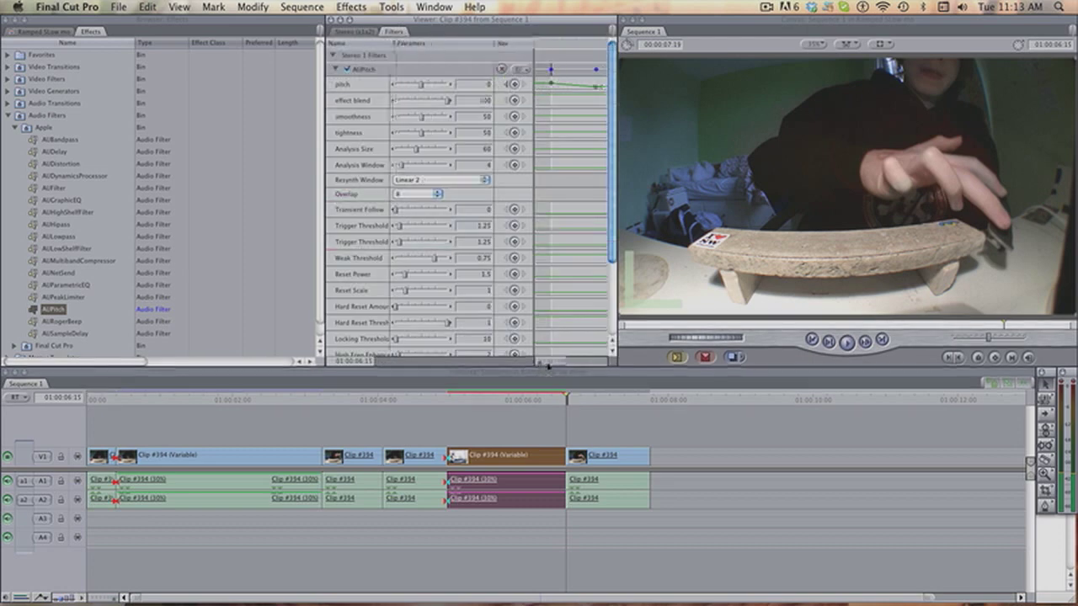
{"action": "left_click_drag", "start_coordinate": [616, 266], "coordinate": [696, 266]}
{"action": "right_click", "coordinate": [638, 81]}
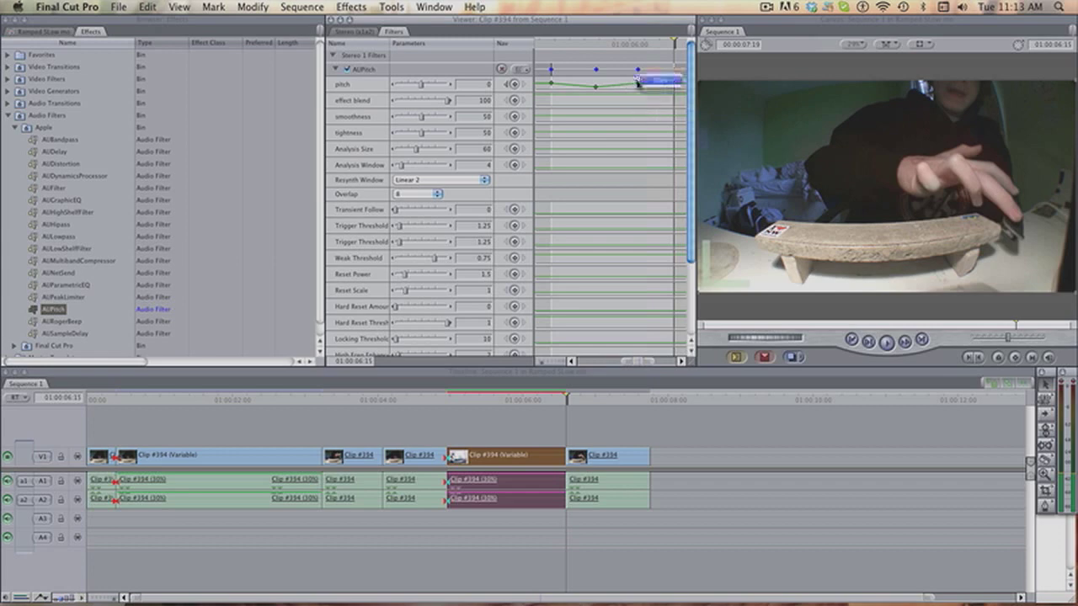
{"action": "left_click_drag", "start_coordinate": [642, 83], "coordinate": [596, 89]}
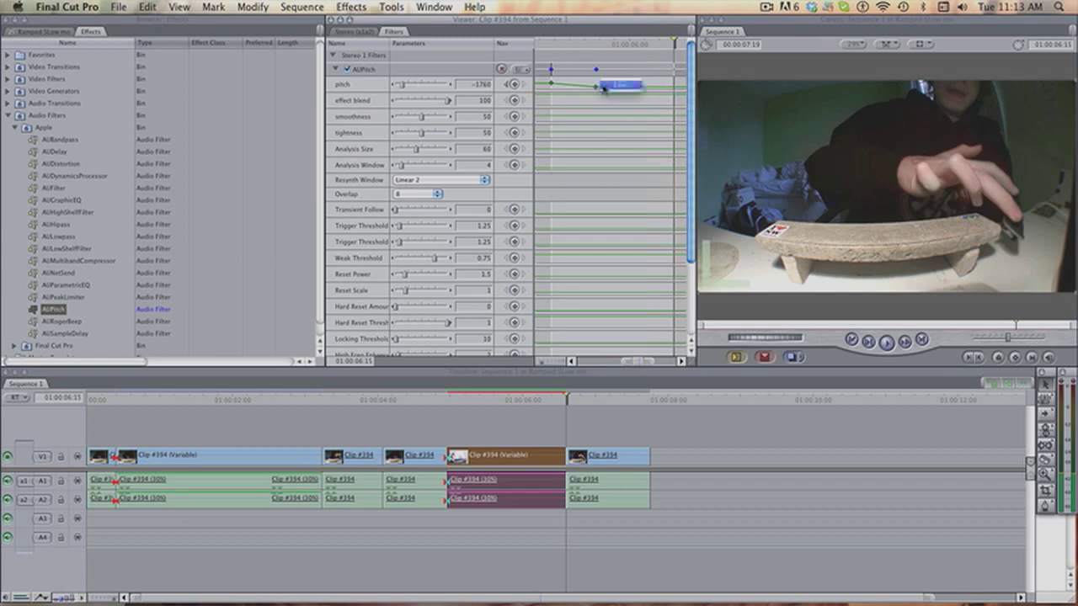
{"action": "left_click", "coordinate": [604, 87]}
{"action": "right_click", "coordinate": [551, 82]}
{"action": "left_click", "coordinate": [562, 87]}
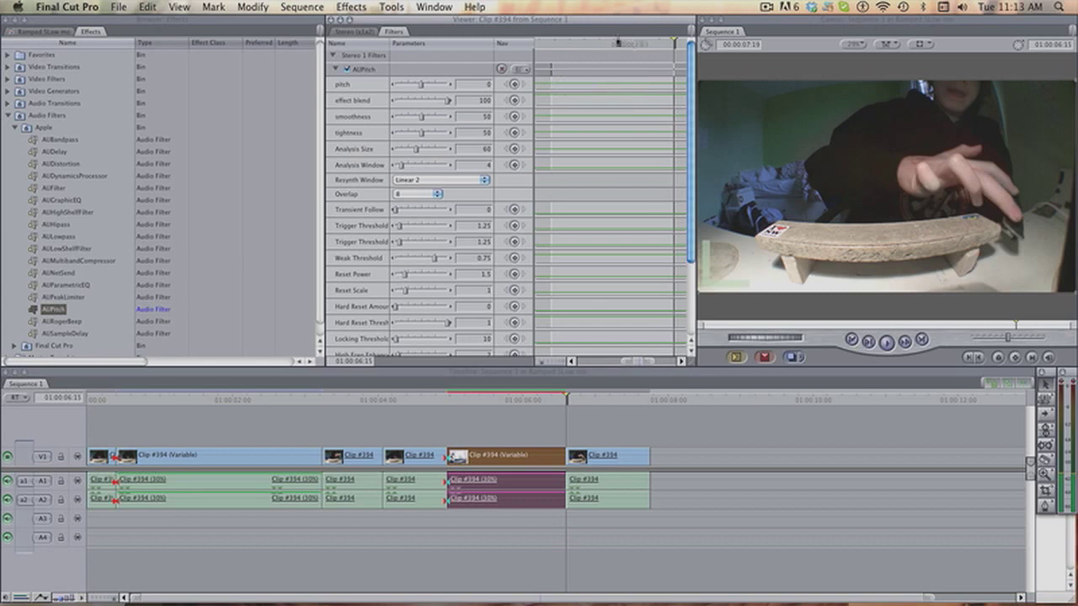
Add pitch keyframes at the slowed segment's start and end, at 01:00:04:24 and 01:00:06:14.
{"action": "left_click_drag", "start_coordinate": [617, 40], "coordinate": [559, 42]}
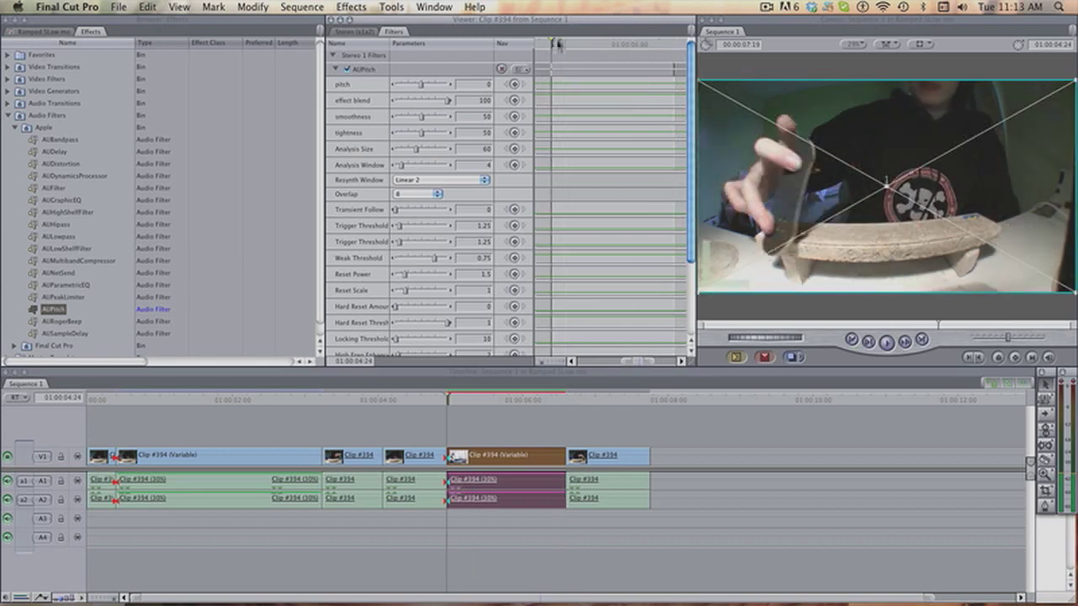
{"action": "left_click", "coordinate": [516, 86]}
{"action": "left_click_drag", "start_coordinate": [553, 41], "coordinate": [675, 43]}
{"action": "left_click", "coordinate": [516, 86]}
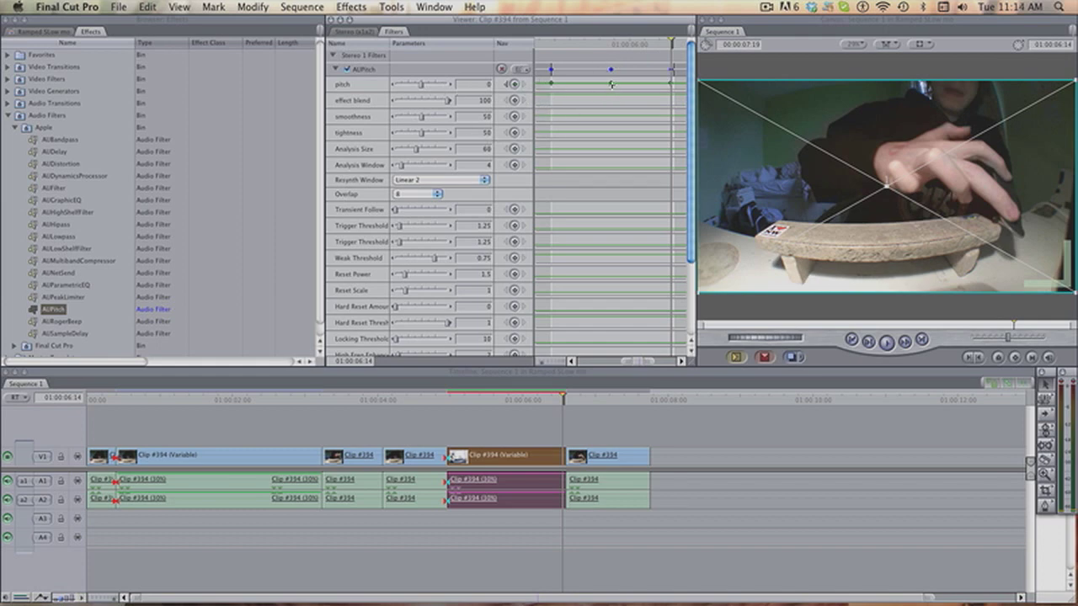
Shape the pitch curve as a dip, with 2400 at the start and end keyframes and -1760 in the middle.
{"action": "left_click_drag", "start_coordinate": [612, 84], "coordinate": [612, 90]}
{"action": "left_click_drag", "start_coordinate": [551, 82], "coordinate": [552, 78]}
{"action": "left_click_drag", "start_coordinate": [671, 82], "coordinate": [671, 74]}
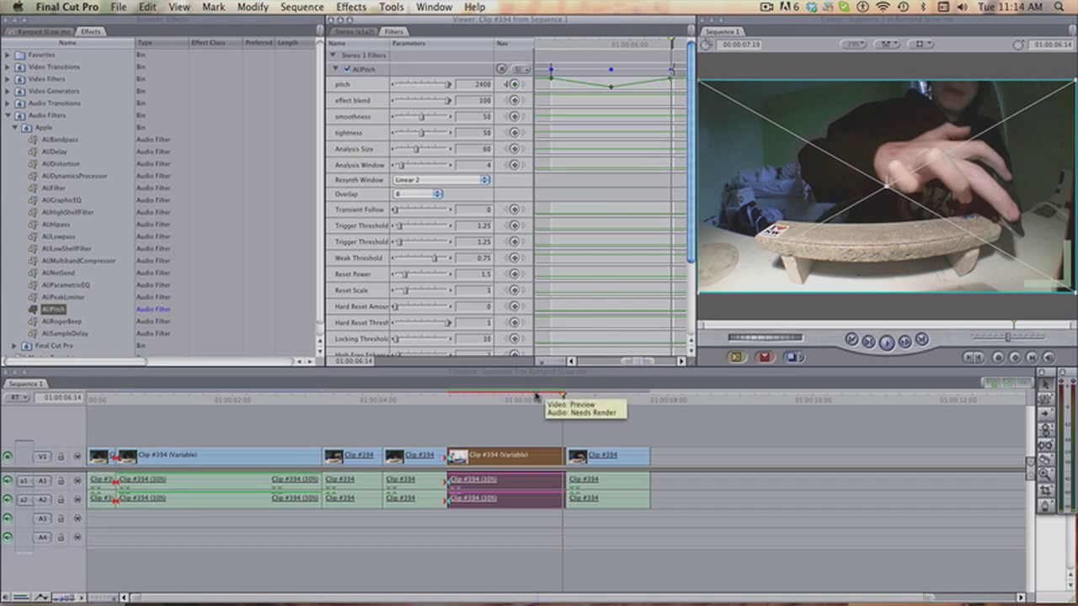
Render the pitch-adjusted segment and play back the last trick and the sequence from its beginning to check the sound.
{"action": "key", "text": "super+r"}
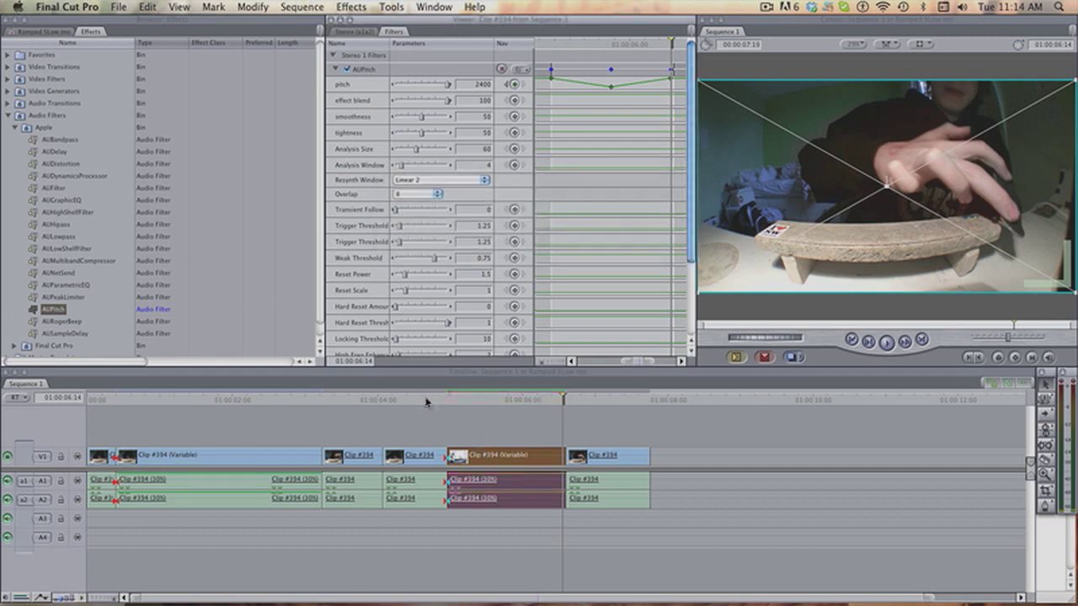
{"action": "left_click", "coordinate": [397, 401]}
{"action": "key", "text": "space"}
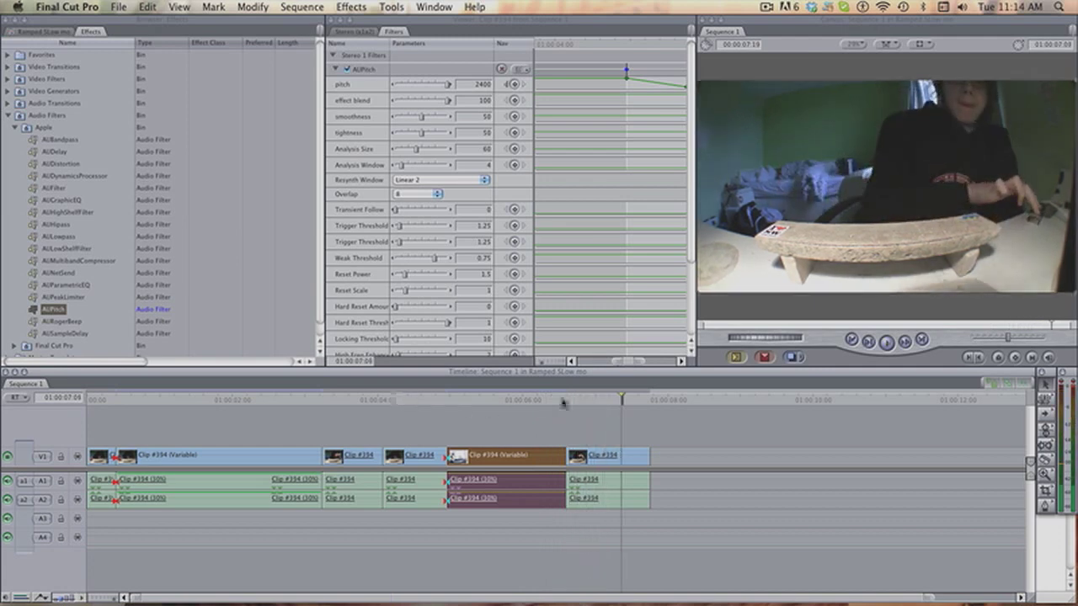
{"action": "left_click_drag", "start_coordinate": [562, 403], "coordinate": [88, 400]}
{"action": "key", "text": "space"}
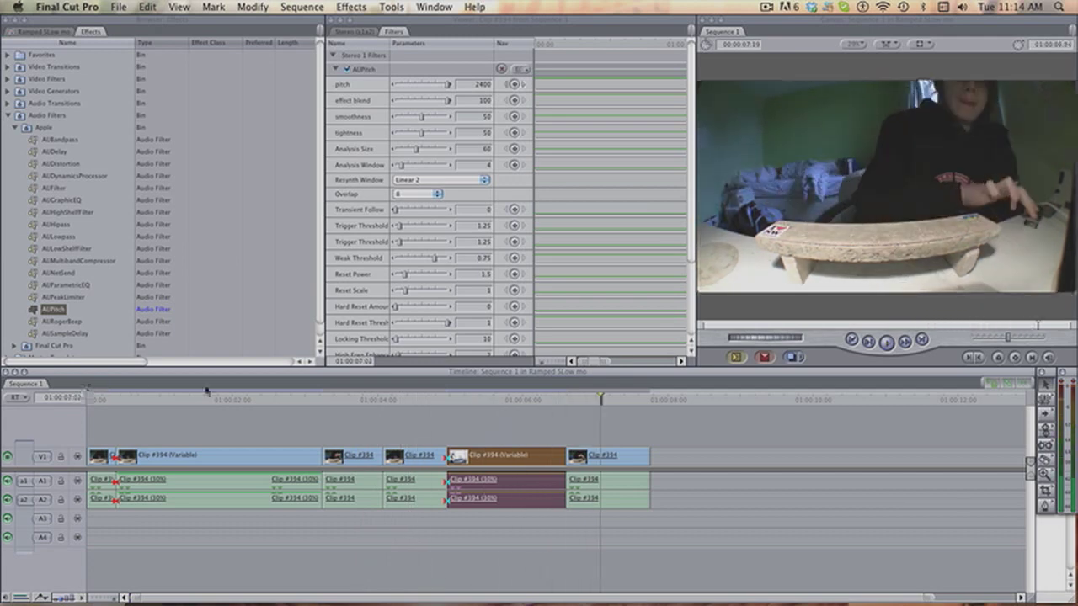
Lower the slowed segment's end pitch keyframe and set its start pitch keyframe to 1120.
{"action": "left_click_drag", "start_coordinate": [546, 401], "coordinate": [511, 401]}
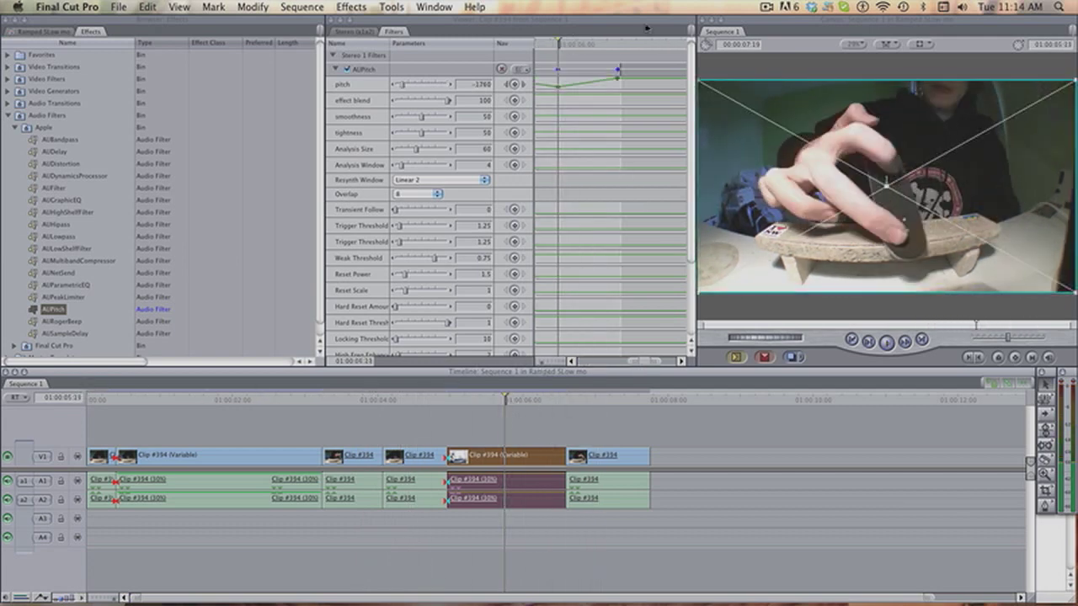
{"action": "left_click_drag", "start_coordinate": [616, 76], "coordinate": [616, 81]}
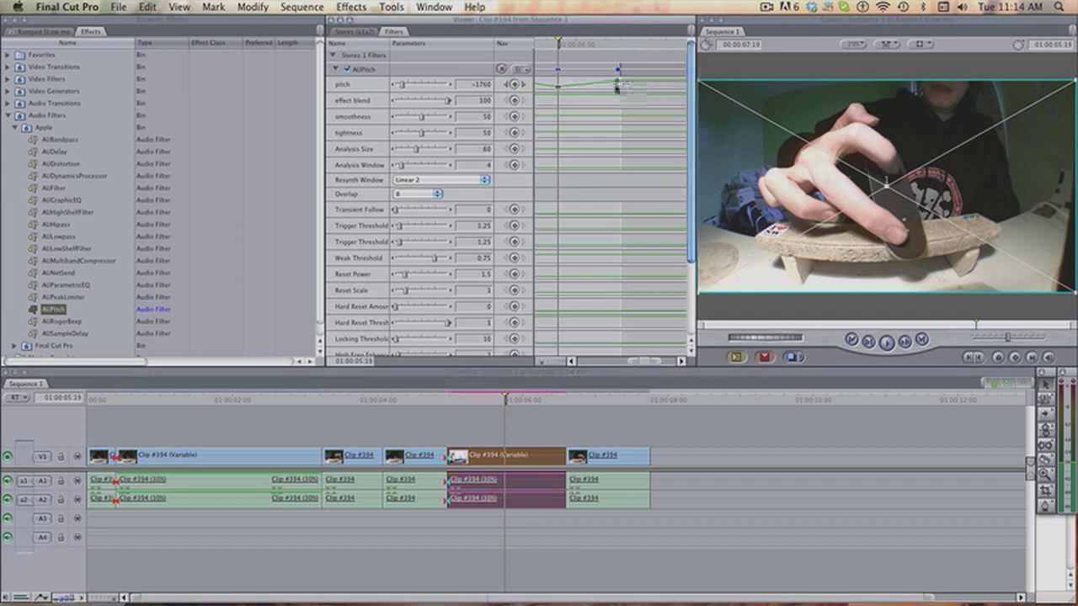
{"action": "left_click_drag", "start_coordinate": [549, 48], "coordinate": [539, 51]}
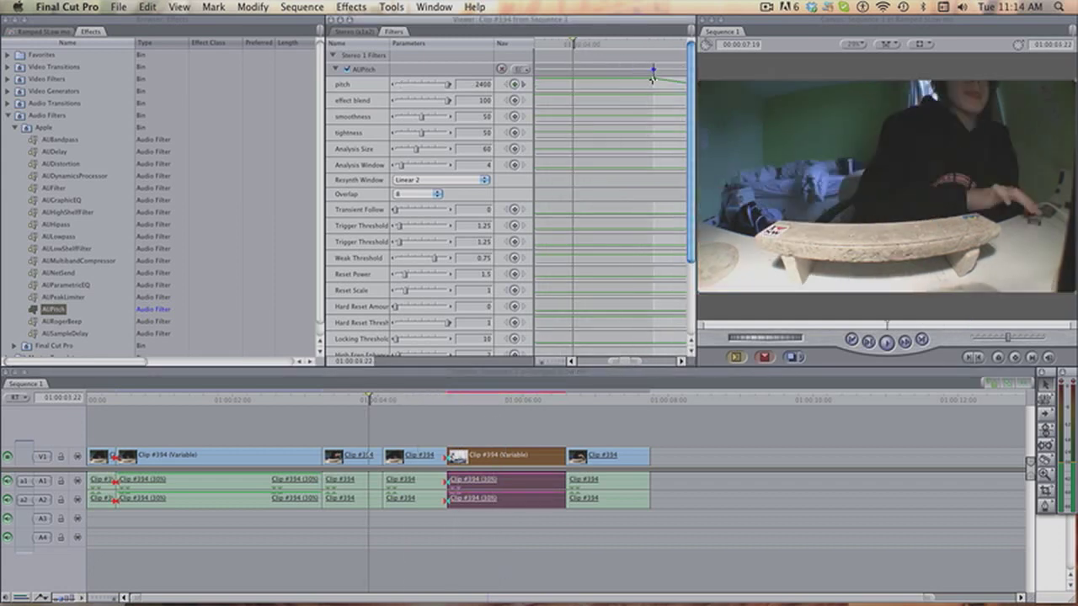
{"action": "left_click_drag", "start_coordinate": [649, 77], "coordinate": [653, 84]}
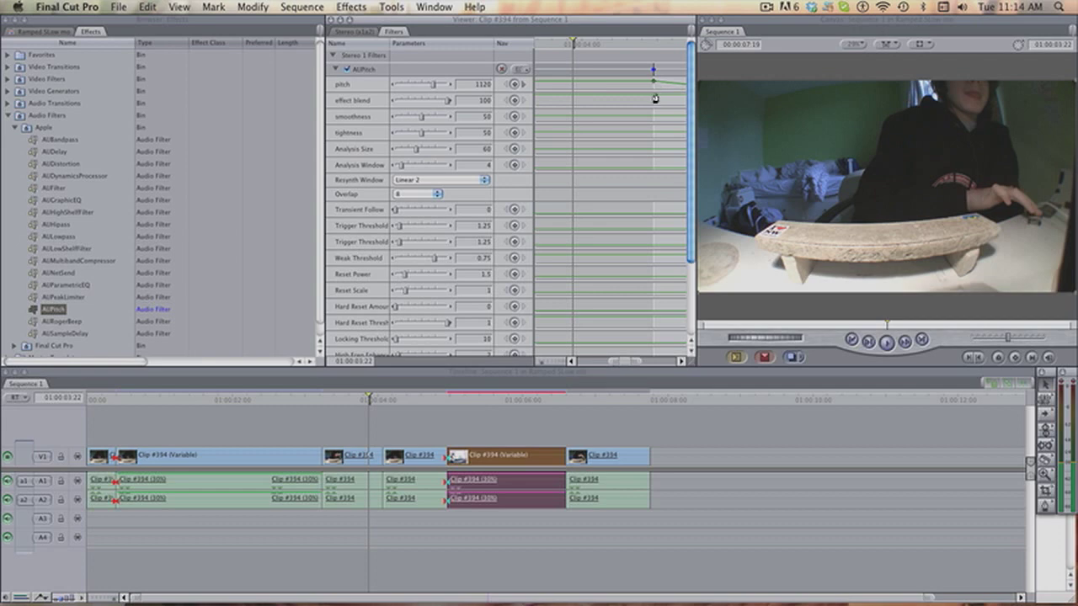
Render the segment with the softened pitch curve and replay the last trick to check it.
{"action": "key", "text": "super+r"}
{"action": "left_click", "coordinate": [436, 399]}
{"action": "key", "text": "space"}
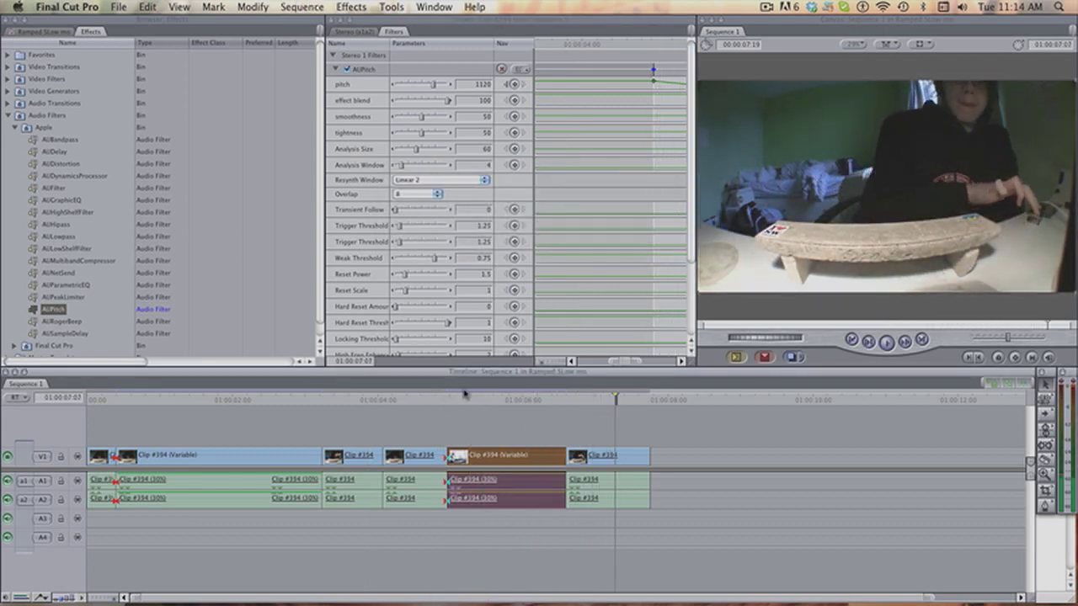
{"action": "left_click_drag", "start_coordinate": [455, 401], "coordinate": [421, 400]}
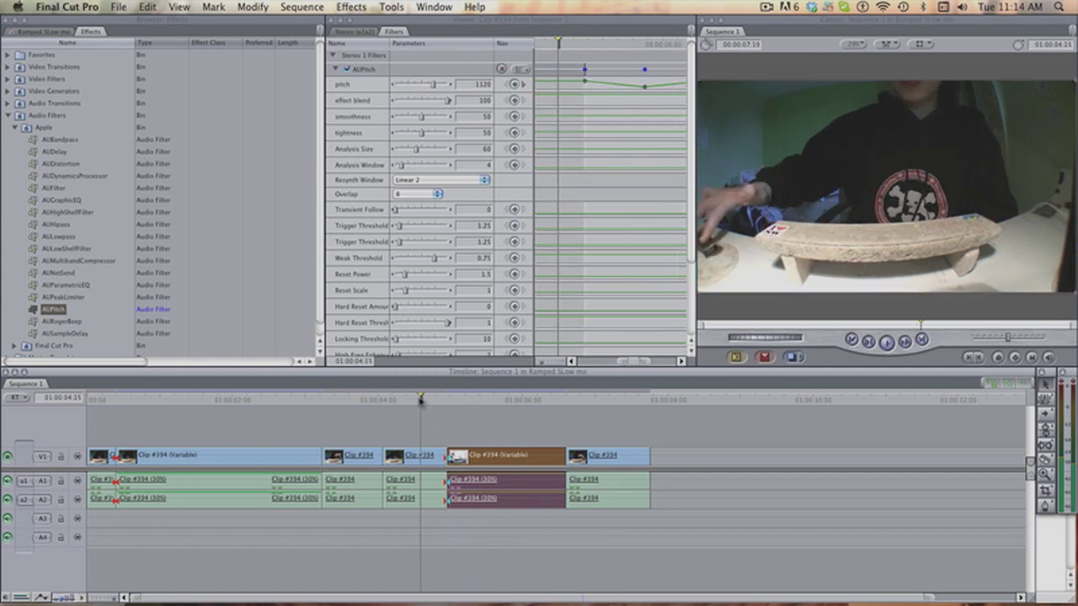
{"action": "key", "text": "space"}
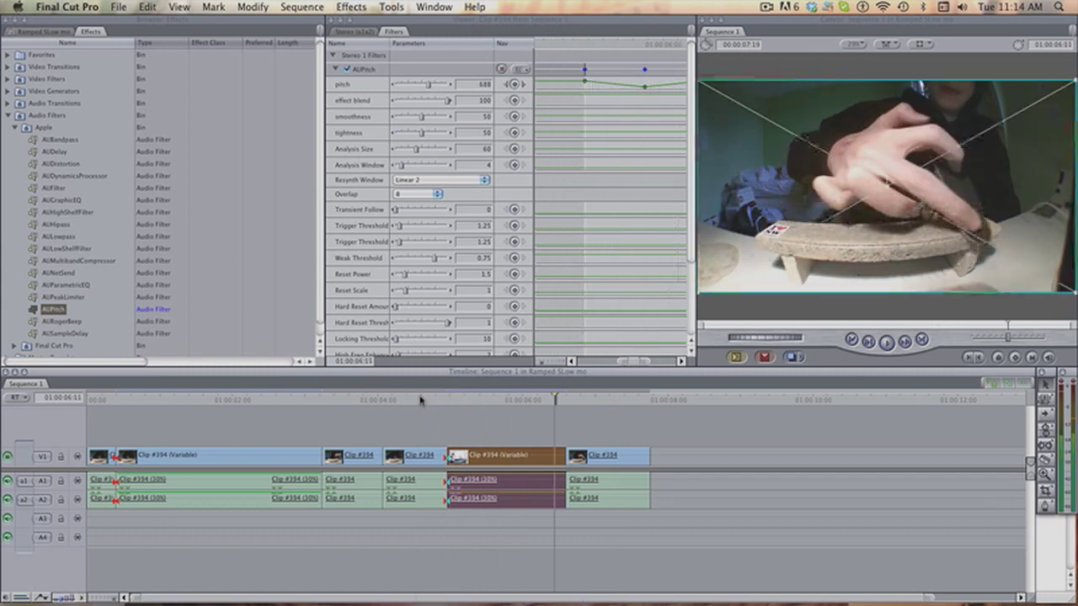
Step frame by frame around the slowed last segment's start at 01:00:04:24 to examine the transition into slow motion.
{"action": "left_click_drag", "start_coordinate": [581, 401], "coordinate": [435, 403]}
{"action": "key", "text": "Right"}
{"action": "key", "text": "Right"}
{"action": "key", "text": "Right"}
{"action": "key", "text": "Right"}
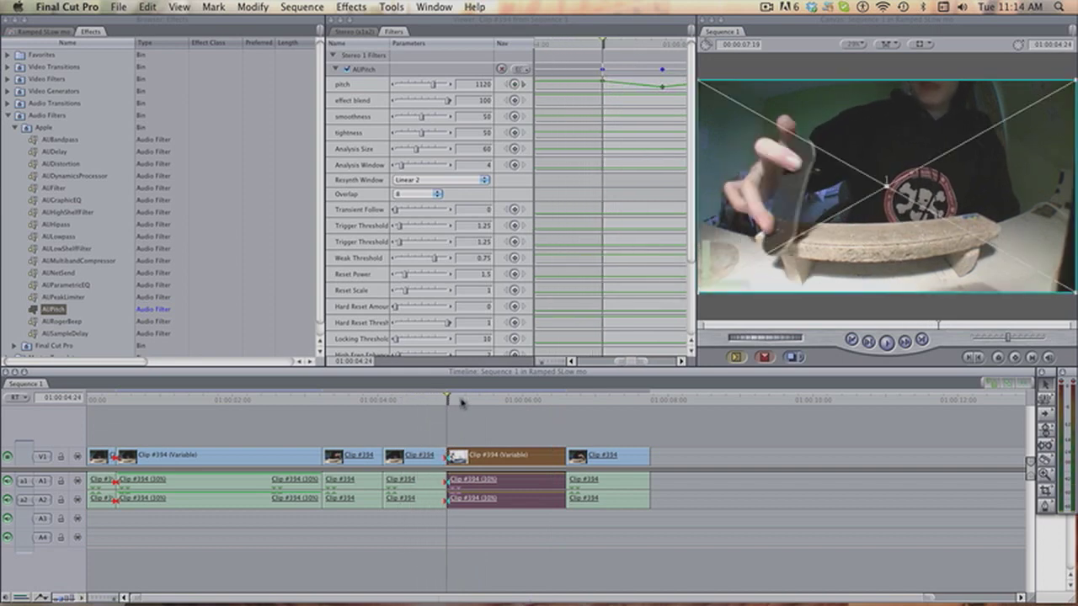
{"action": "key", "text": "Right"}
{"action": "key", "text": "Left"}
{"action": "key", "text": "Left"}
{"action": "key", "text": "Left"}
{"action": "key", "text": "Left"}
{"action": "key", "text": "Left"}
{"action": "key", "text": "Left"}
{"action": "key", "text": "Left"}
{"action": "key", "text": "Left"}
{"action": "key", "text": "Left"}
{"action": "key", "text": "Left"}
{"action": "key", "text": "Left"}
{"action": "key", "text": "Left"}
{"action": "key", "text": "Left"}
{"action": "key", "text": "Left"}
{"action": "key", "text": "Left"}
{"action": "key", "text": "Left"}
{"action": "key", "text": "Left"}
{"action": "key", "text": "Left"}
{"action": "key", "text": "Right"}
{"action": "key", "text": "Right"}
{"action": "key", "text": "Right"}
{"action": "key", "text": "Right"}
{"action": "key", "text": "Right"}
{"action": "key", "text": "Right"}
{"action": "key", "text": "Right"}
{"action": "key", "text": "Right"}
{"action": "key", "text": "Right"}
{"action": "key", "text": "Right"}
{"action": "key", "text": "Right"}
{"action": "key", "text": "Right"}
{"action": "key", "text": "Right"}
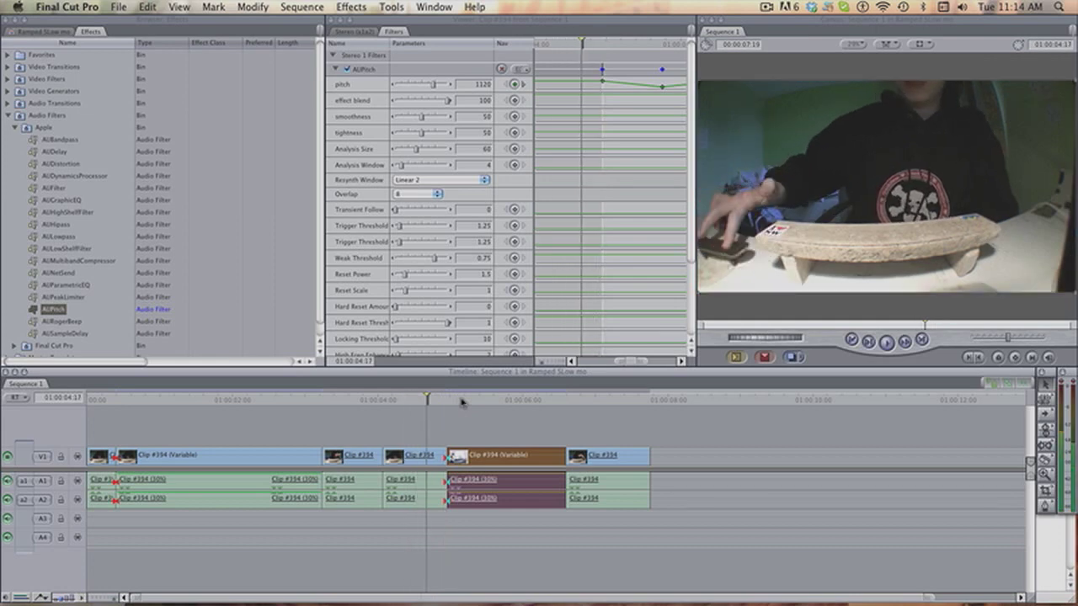
{"action": "key", "text": "Right"}
{"action": "key", "text": "Right"}
{"action": "key", "text": "Right"}
{"action": "key", "text": "Right"}
{"action": "key", "text": "Right"}
{"action": "key", "text": "Right"}
{"action": "key", "text": "Right"}
{"action": "key", "text": "Right"}
{"action": "key", "text": "Right"}
{"action": "key", "text": "Right"}
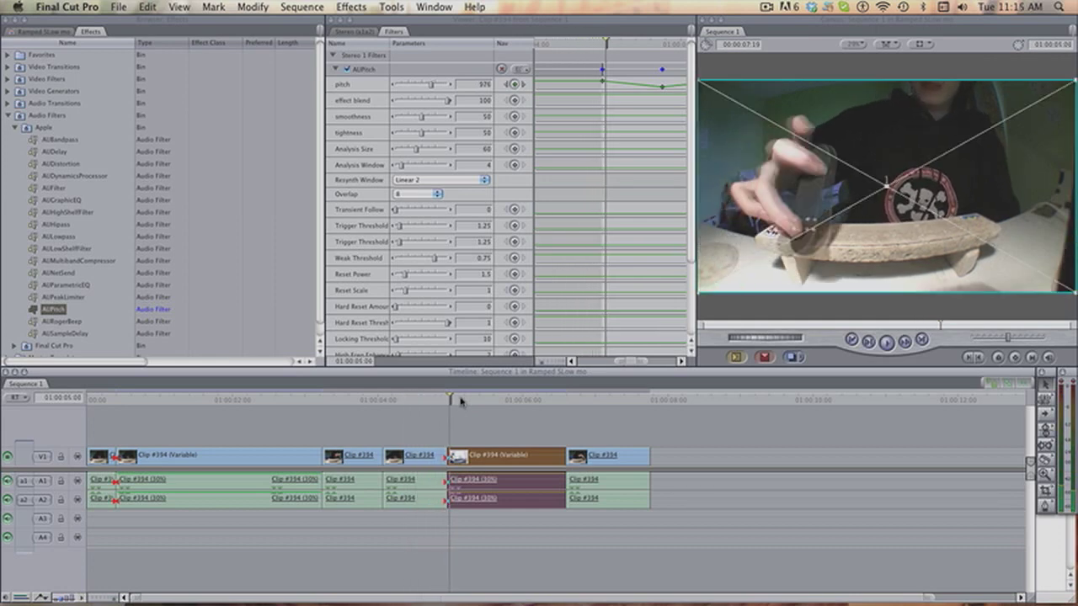
{"action": "key", "text": "Left"}
Play the sequence from its beginning through the first trick and scrub forward to just before the last trick.
{"action": "key", "text": "Home"}
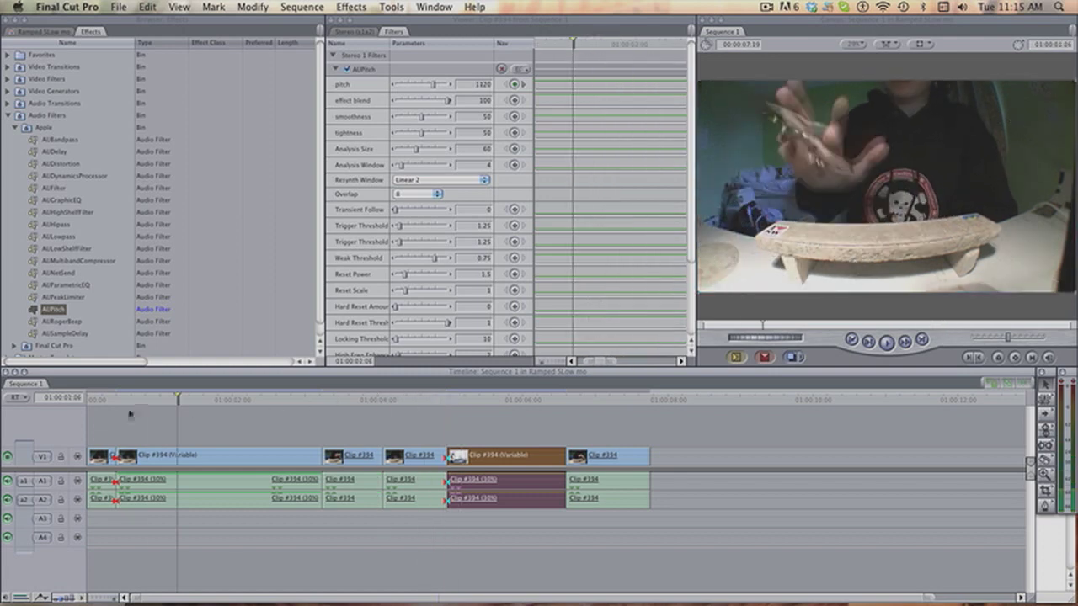
{"action": "key", "text": "space"}
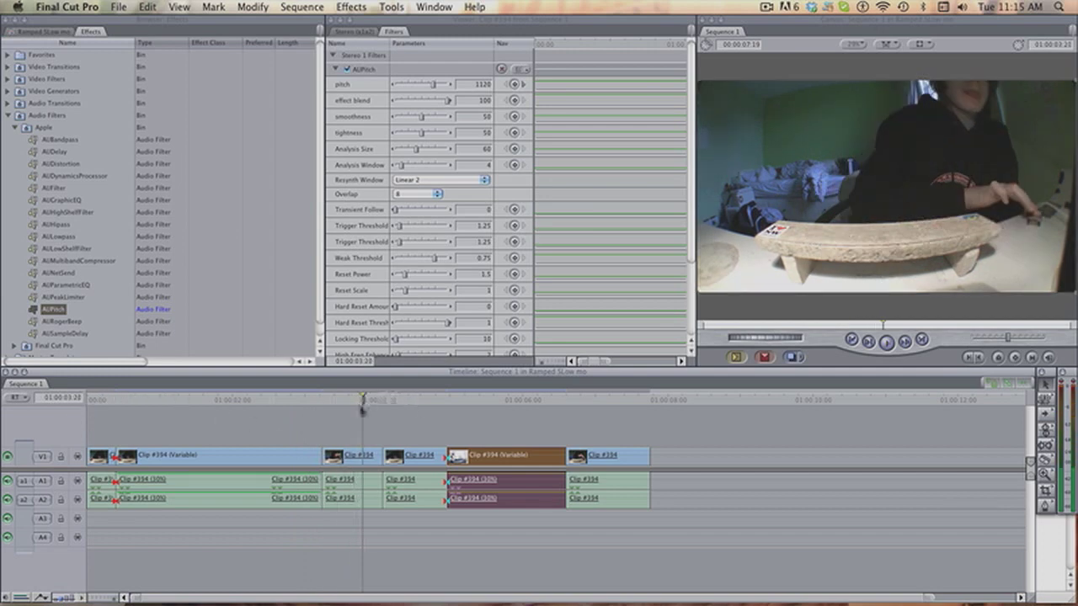
{"action": "left_click_drag", "start_coordinate": [368, 405], "coordinate": [429, 399]}
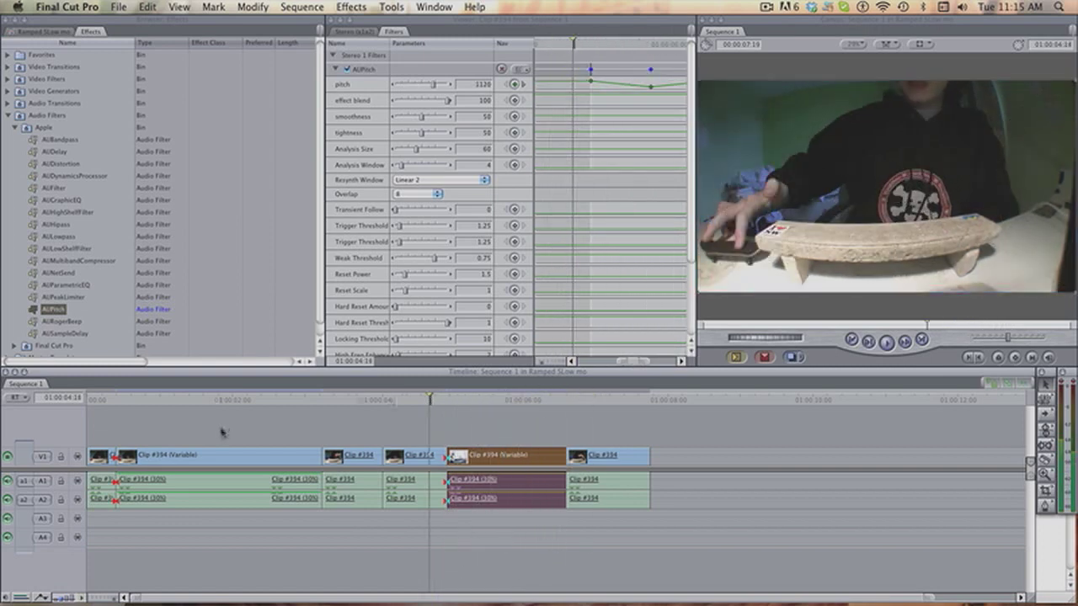
Place another full copy of Clip #394 after the edited segments, at about 01:00:09:00, and play its first trick.
{"action": "left_click", "coordinate": [48, 32]}
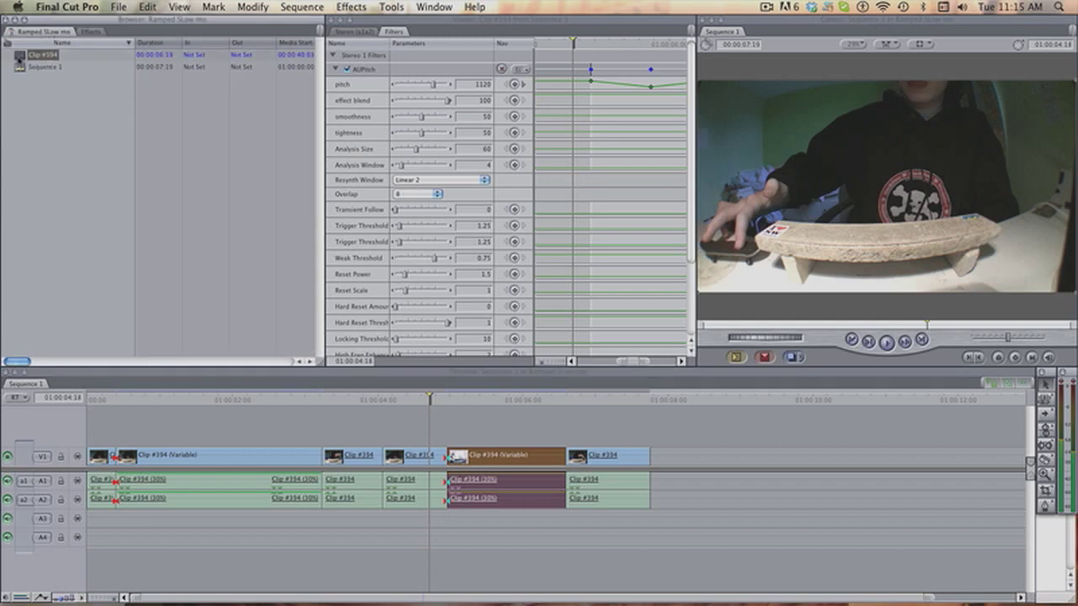
{"action": "left_click_drag", "start_coordinate": [18, 59], "coordinate": [745, 455]}
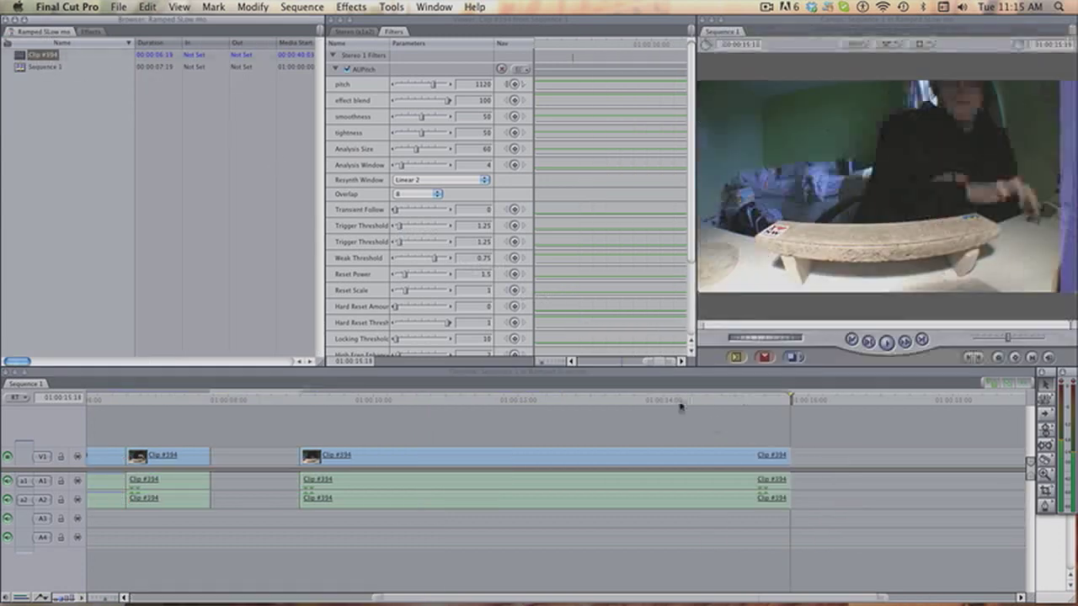
{"action": "left_click", "coordinate": [317, 400]}
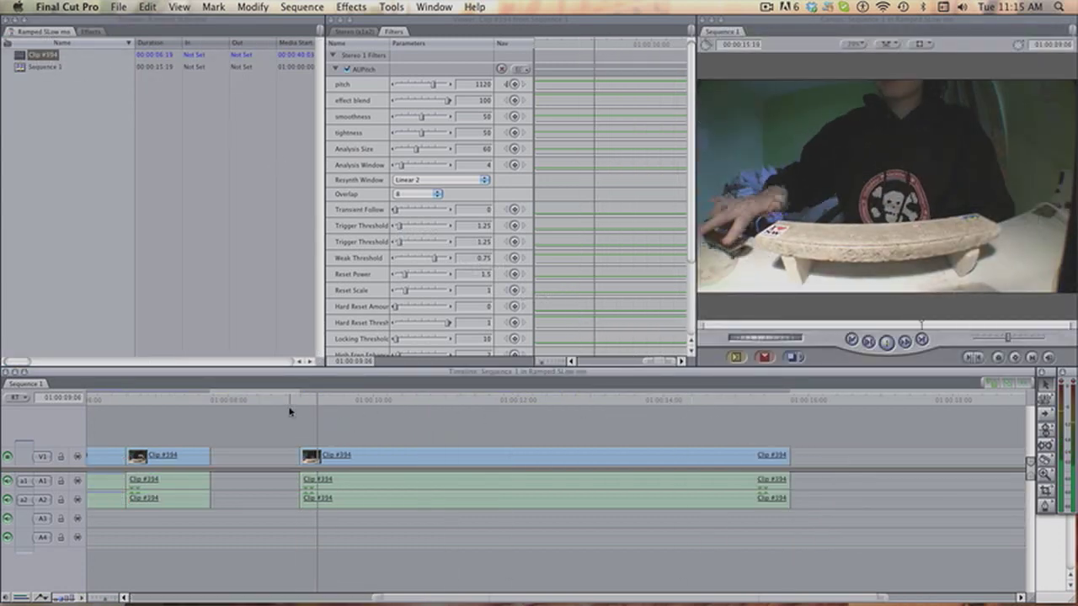
{"action": "key", "text": "space"}
{"action": "key", "text": "space"}
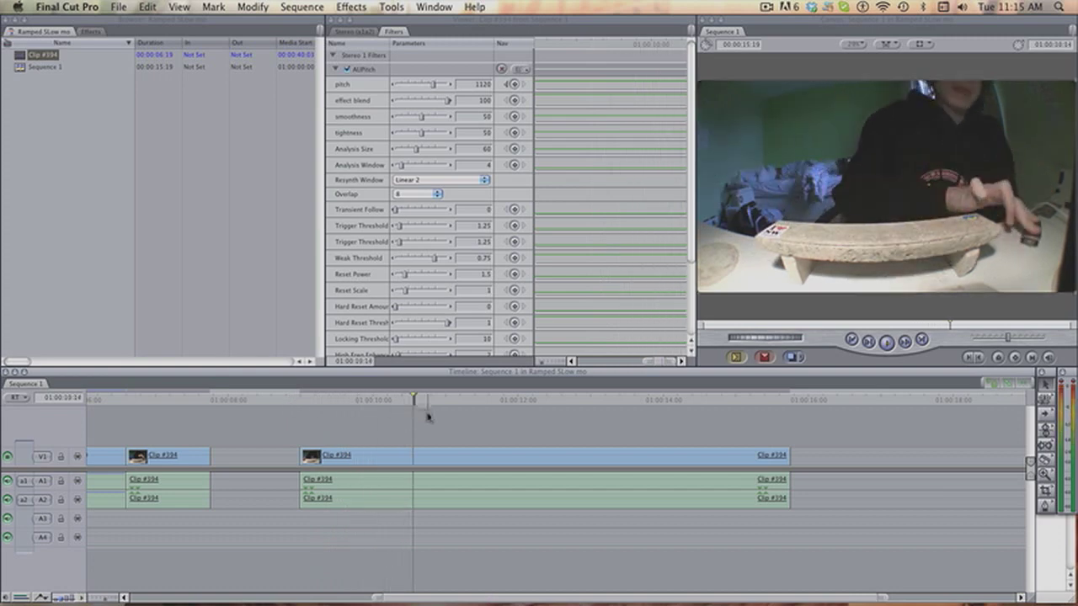
Cut the new copy of Clip #394 at 01:00:10:14, delete everything after the cut, and go to 01:00:09:11.
{"action": "key", "text": "b"}
{"action": "left_click", "coordinate": [413, 456]}
{"action": "key", "text": "a"}
{"action": "left_click", "coordinate": [469, 458]}
{"action": "key", "text": "Delete"}
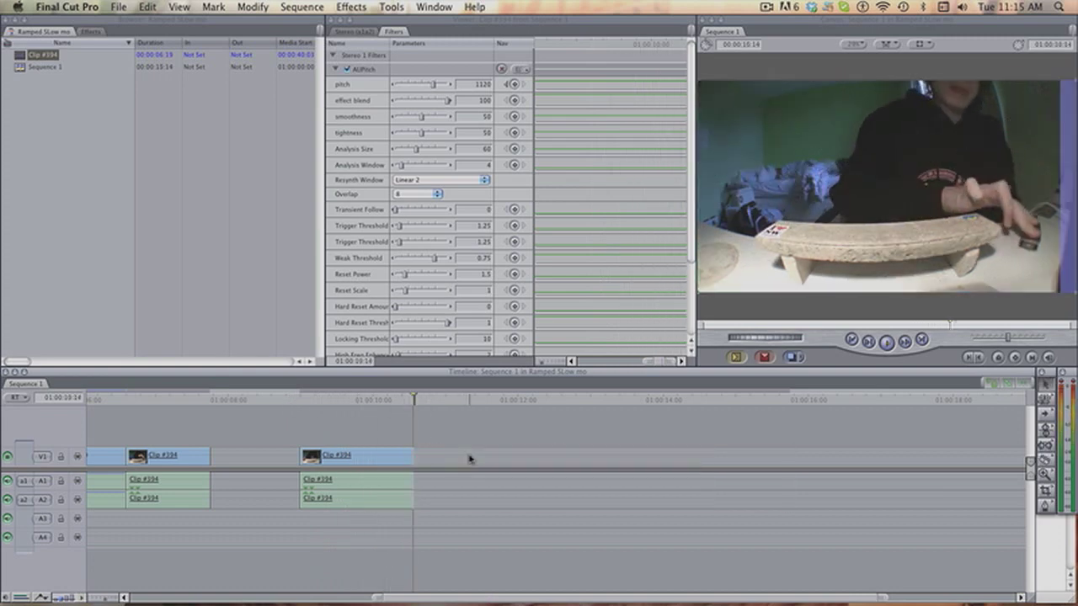
{"action": "left_click", "coordinate": [332, 400]}
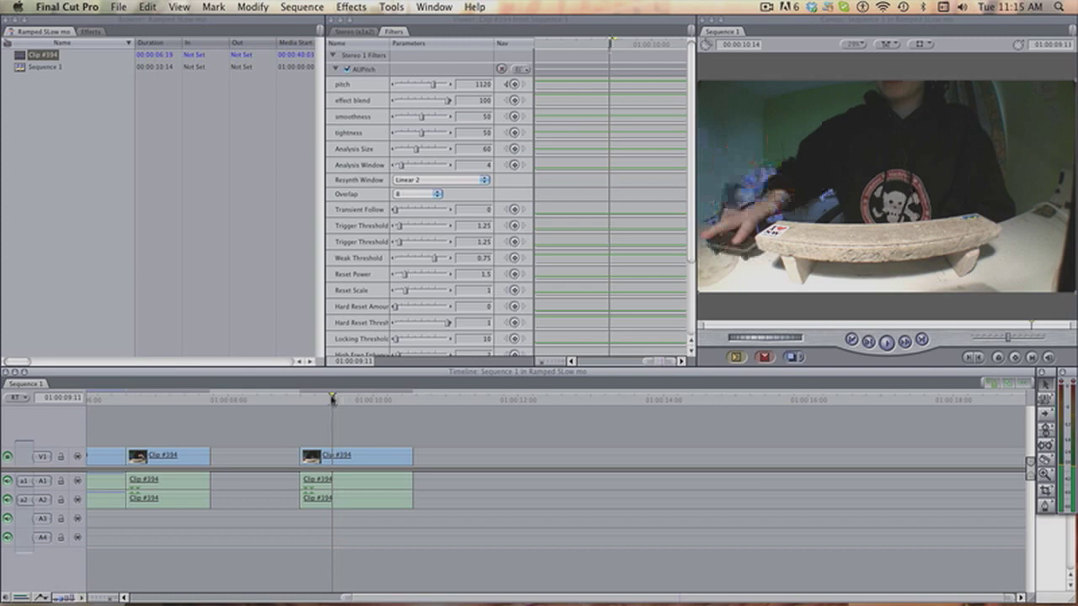
{"action": "double_click", "coordinate": [386, 453]}
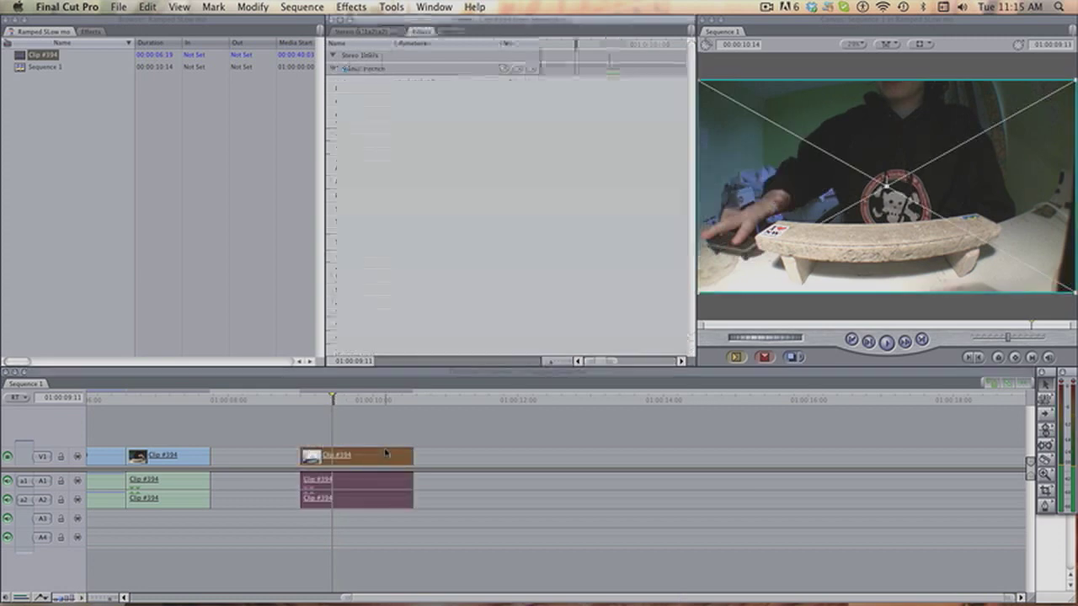
{"action": "left_click", "coordinate": [465, 31]}
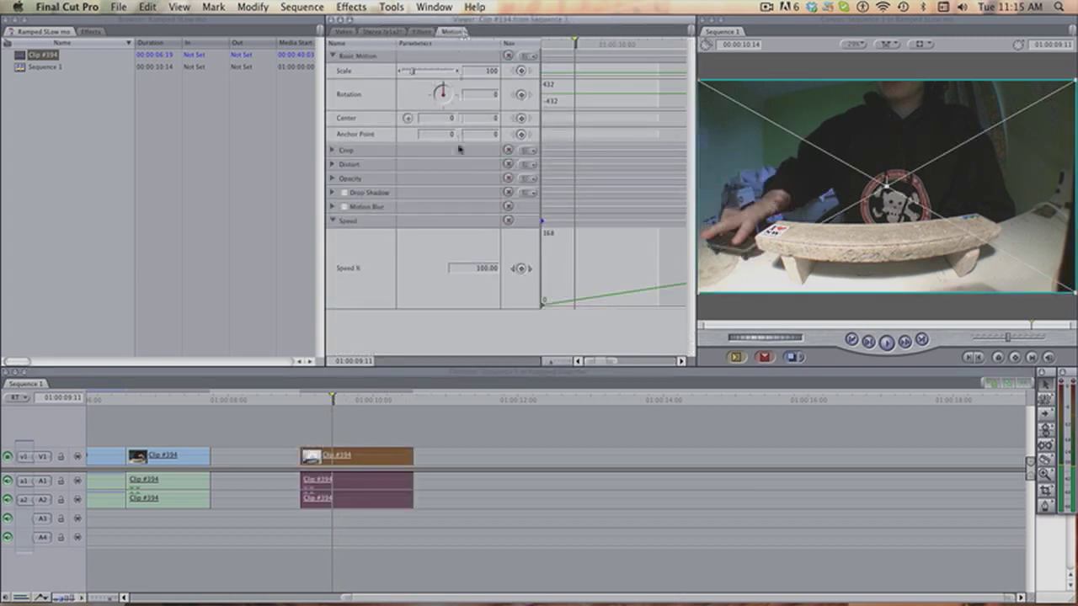
{"action": "left_click", "coordinate": [452, 269]}
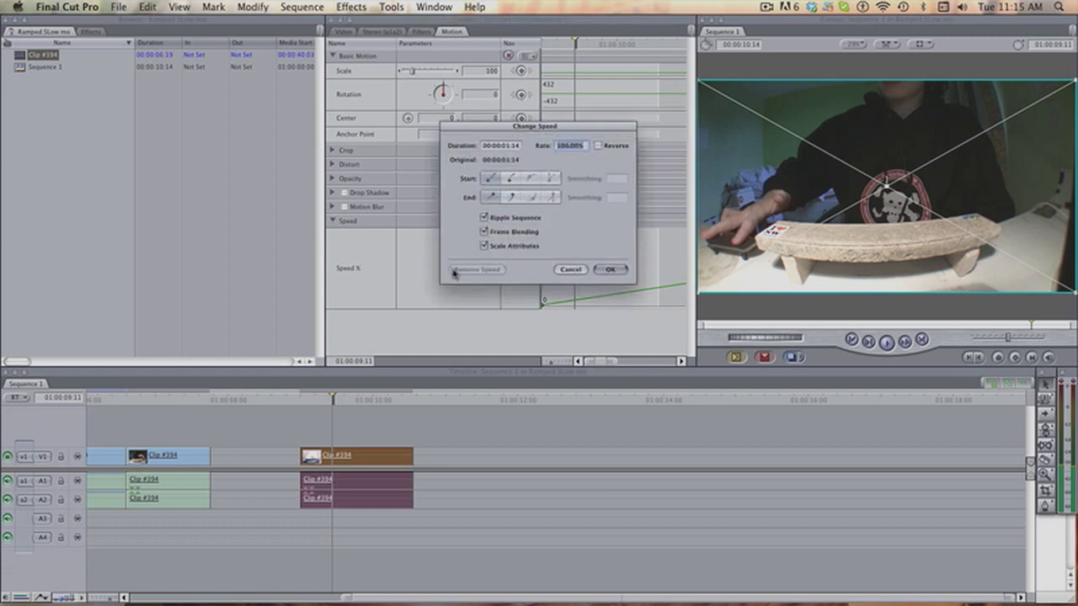
{"action": "type", "text": "40"}
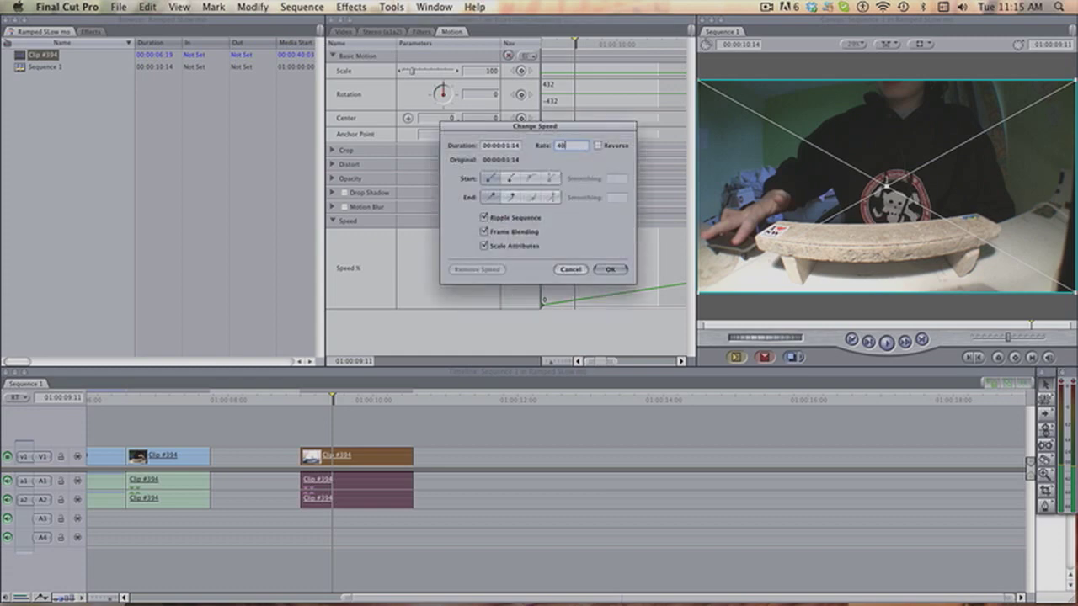
{"action": "left_click", "coordinate": [509, 178]}
{"action": "left_click", "coordinate": [513, 197]}
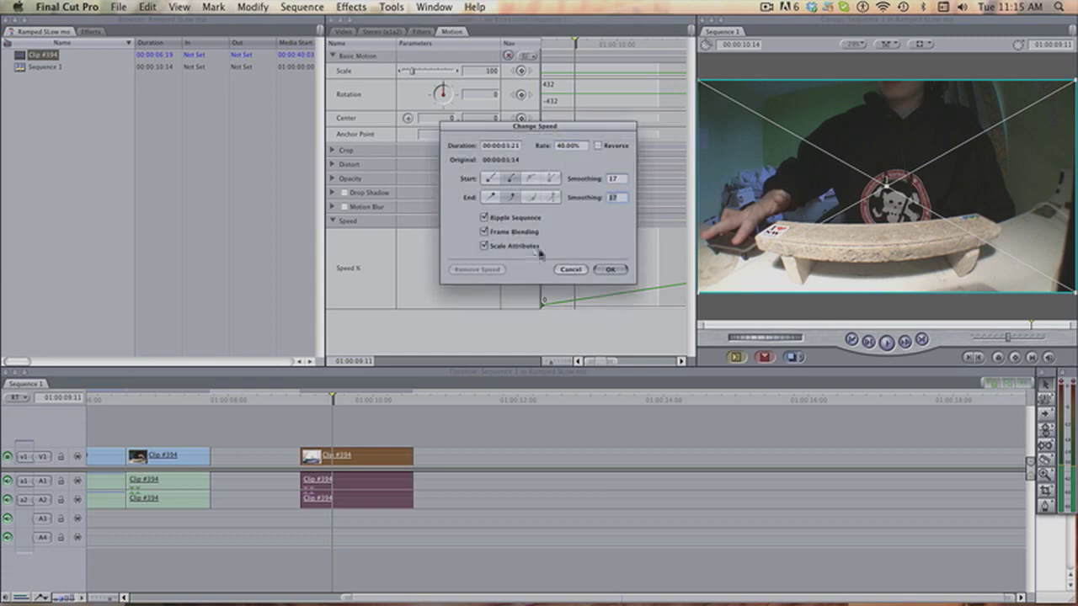
{"action": "left_click", "coordinate": [570, 270]}
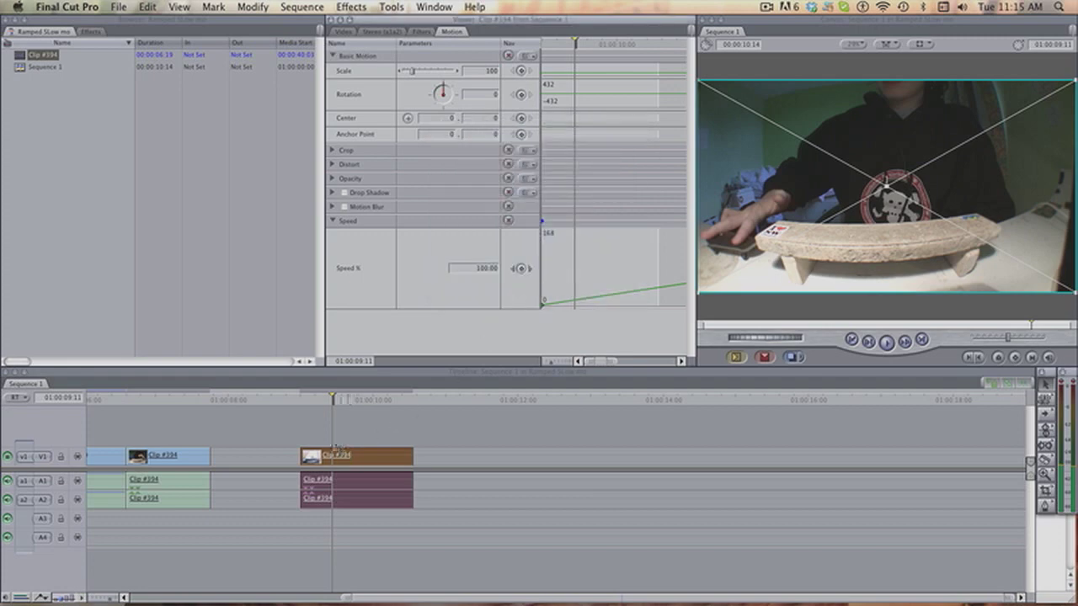
Isolate the trick in the new copy by splitting the clip at 01:00:09:11 and 01:00:09:24.
{"action": "key", "text": "b"}
{"action": "left_click", "coordinate": [334, 453]}
{"action": "key", "text": "space"}
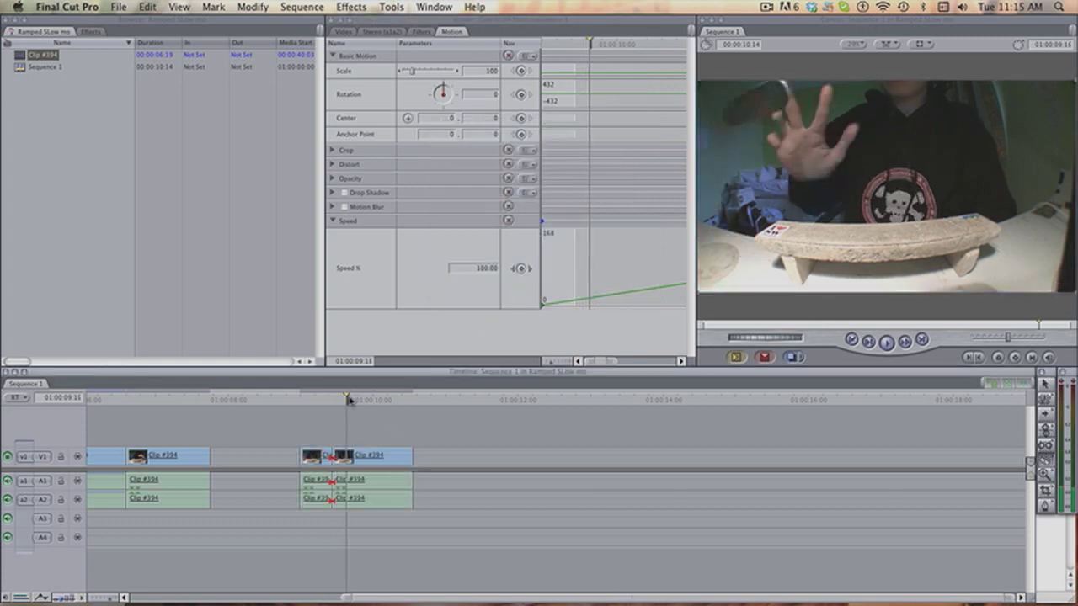
{"action": "left_click", "coordinate": [369, 453]}
Slow the isolated trick to 40% with curved start and end speed transitions and render the segment.
{"action": "key", "text": "a"}
{"action": "left_click", "coordinate": [362, 455]}
{"action": "key", "text": "super+j"}
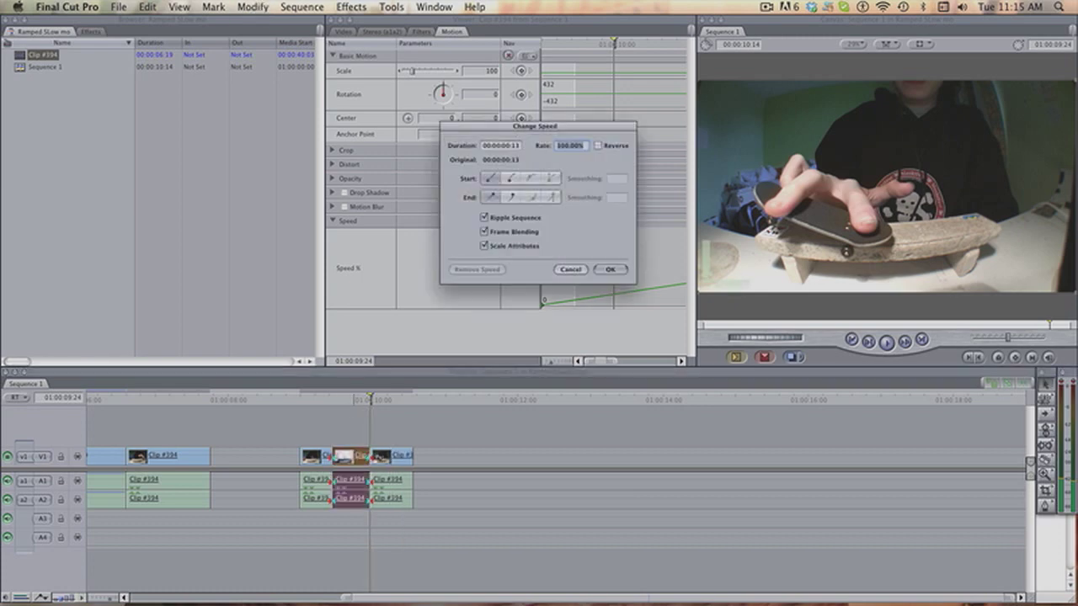
{"action": "type", "text": "50"}
{"action": "key", "text": "Return"}
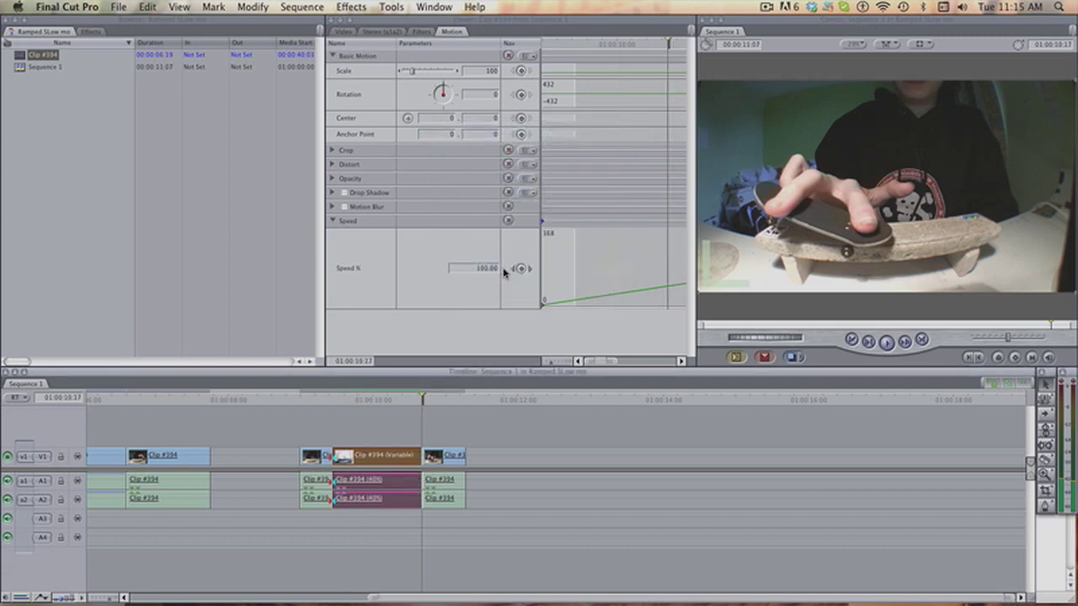
{"action": "left_click_drag", "start_coordinate": [401, 399], "coordinate": [380, 394]}
{"action": "key", "text": "cmd+r"}
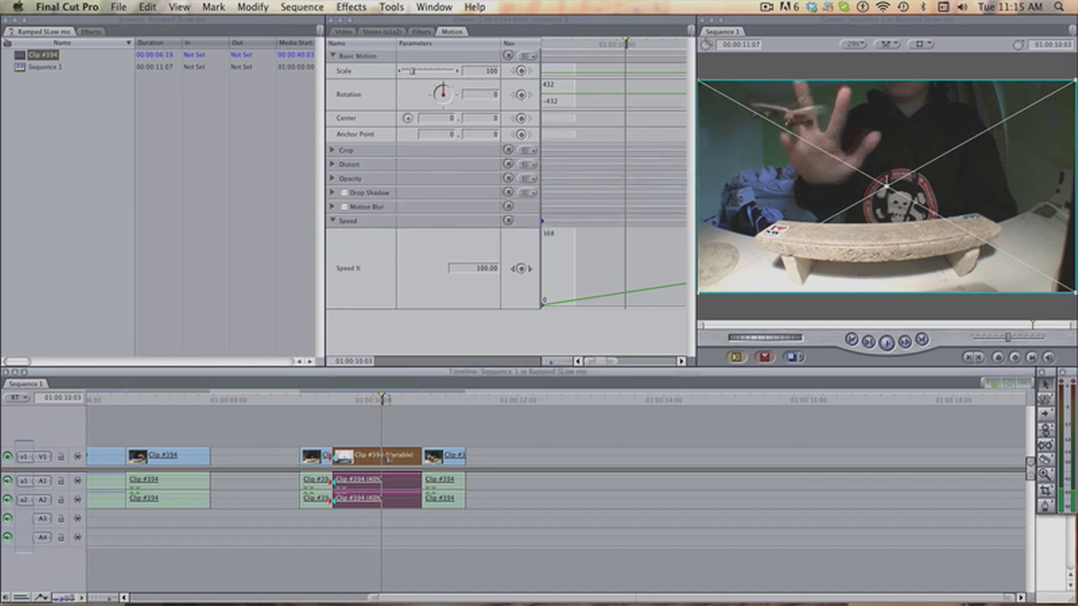
Lengthen the start and end curves in the 40% segment's speed graph, then render and replay the trick.
{"action": "double_click", "coordinate": [388, 458]}
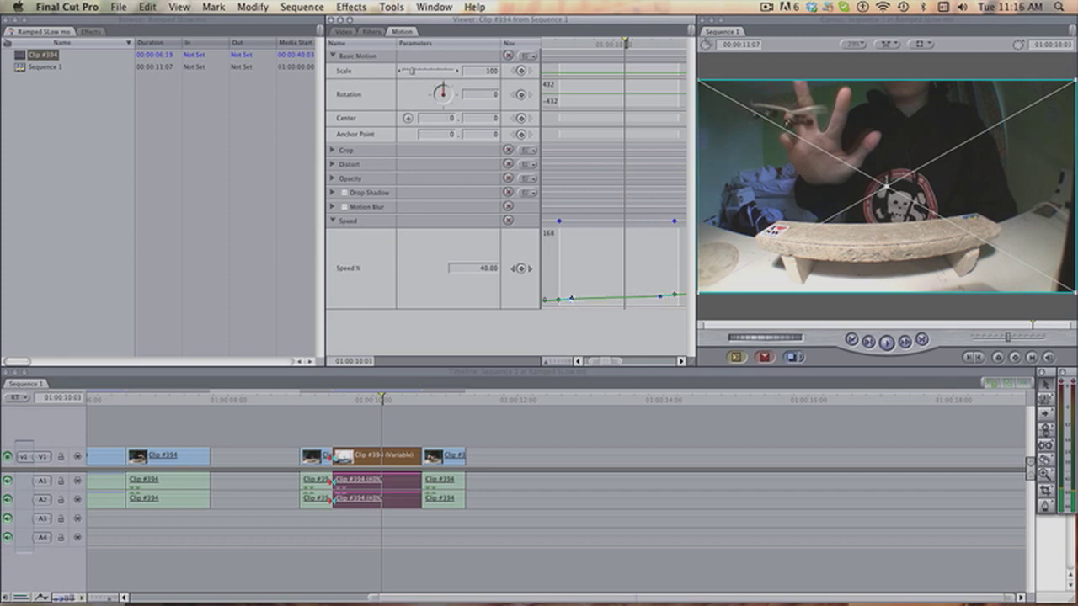
{"action": "left_click_drag", "start_coordinate": [572, 298], "coordinate": [585, 265]}
{"action": "mouse_move", "coordinate": [586, 293]}
{"action": "left_mouse_down"}
{"action": "mouse_move", "coordinate": [584, 312]}
{"action": "mouse_move", "coordinate": [586, 298]}
{"action": "left_mouse_up"}
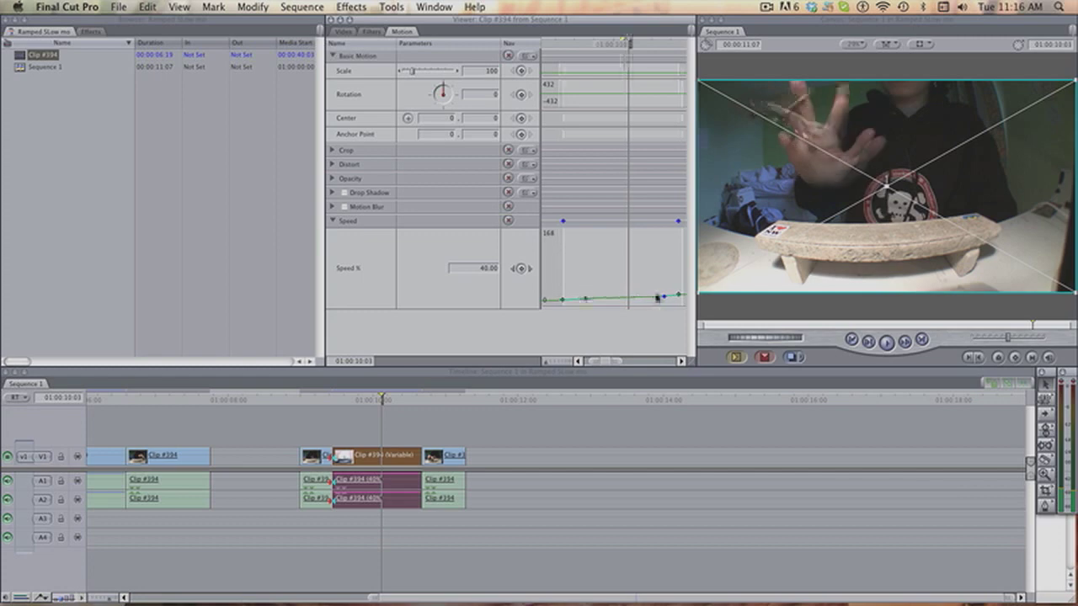
{"action": "left_click", "coordinate": [644, 296]}
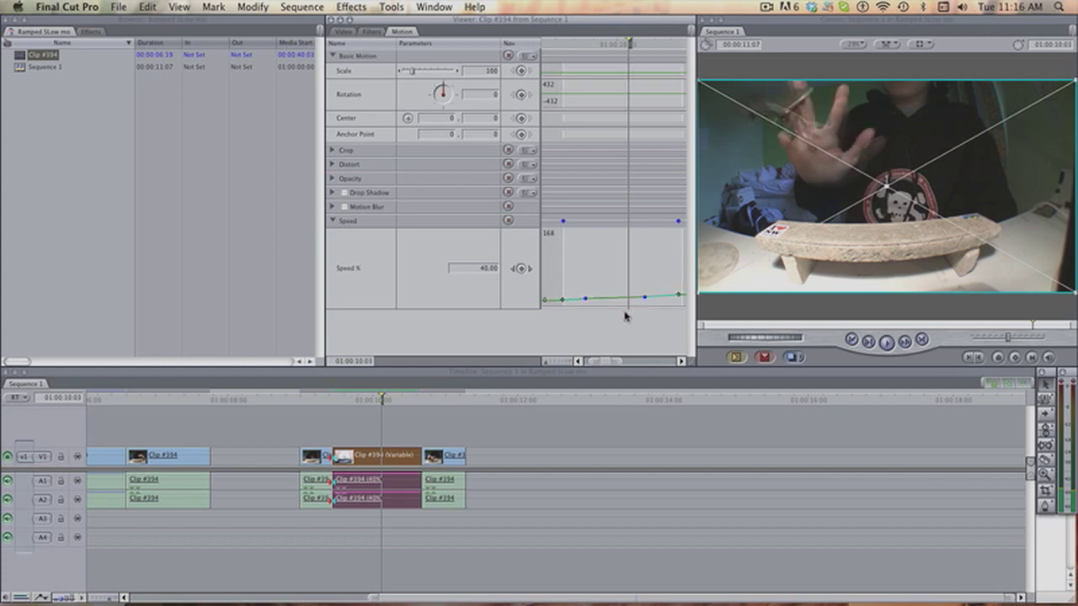
{"action": "key", "text": "super+r"}
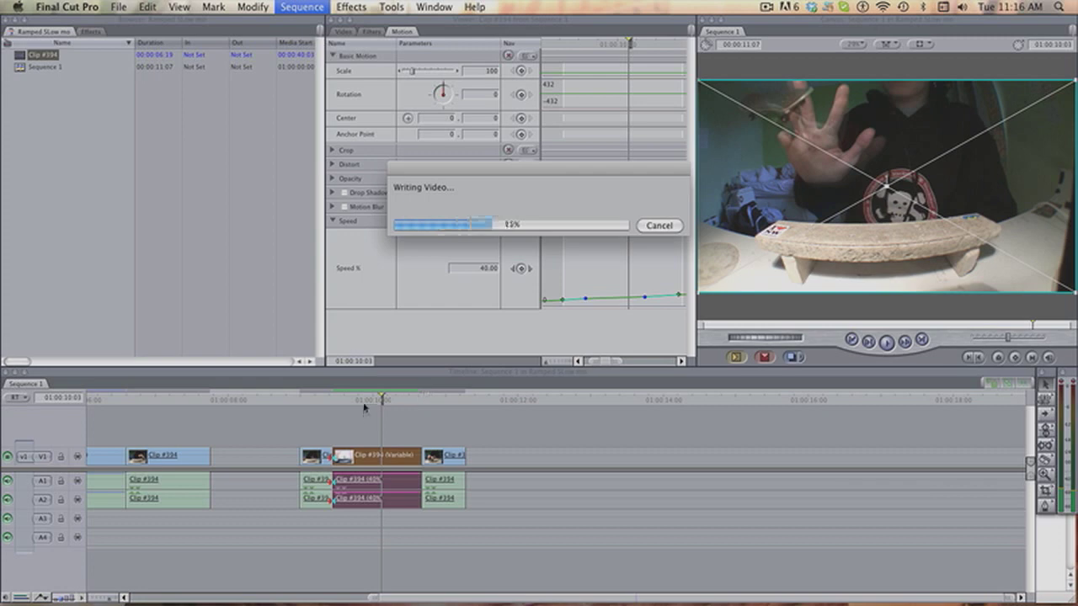
{"action": "key", "text": "space"}
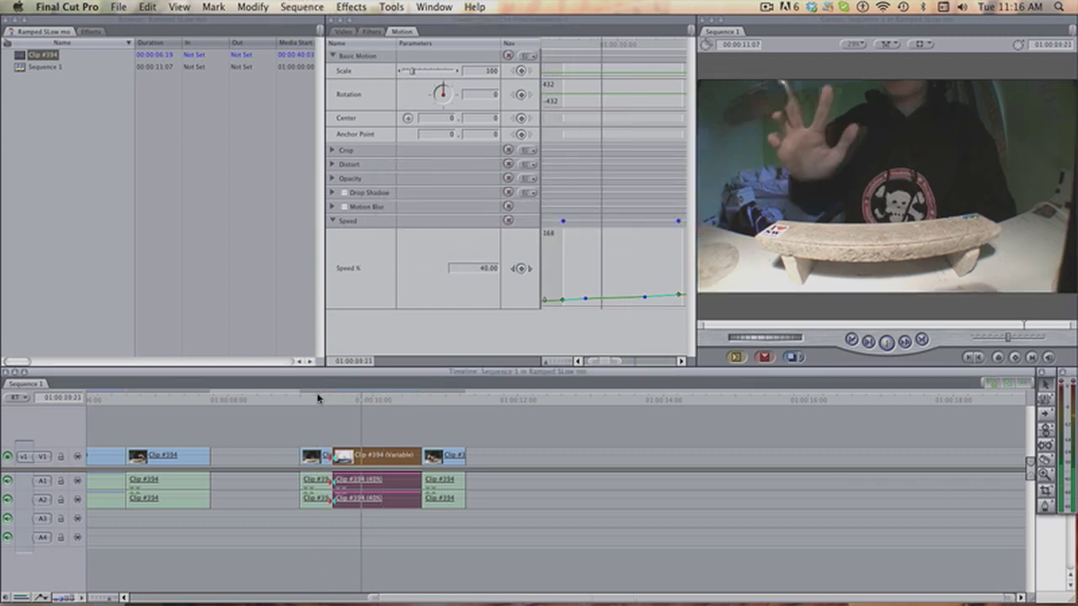
{"action": "left_click_drag", "start_coordinate": [432, 399], "coordinate": [355, 399]}
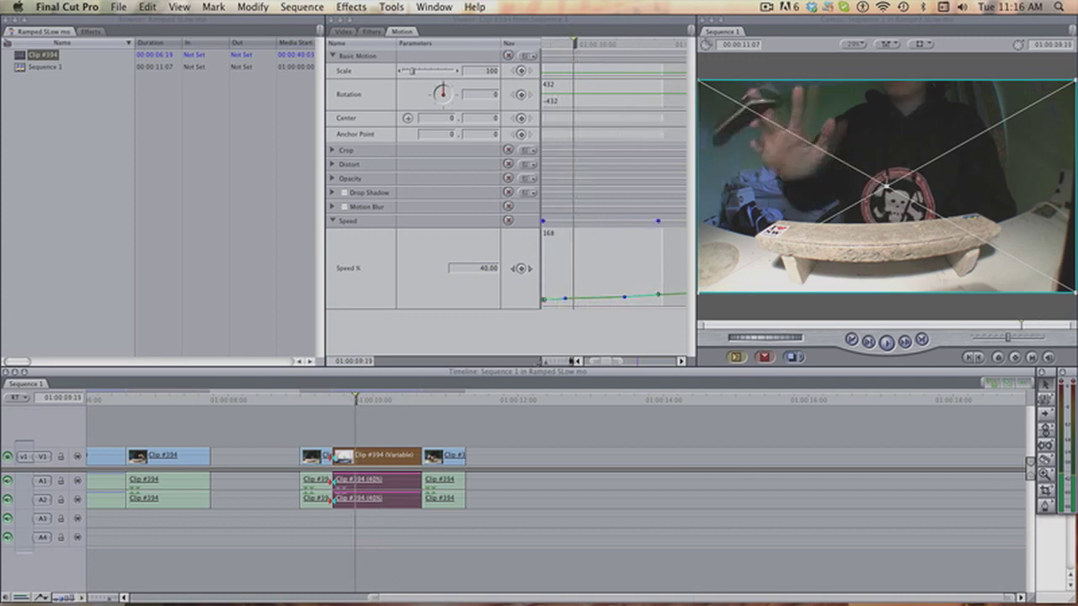
Extend both speed curve handles until they nearly meet mid-segment, then render and replay the trick from its lead-in.
{"action": "left_click_drag", "start_coordinate": [567, 299], "coordinate": [595, 298]}
{"action": "left_click", "coordinate": [596, 299]}
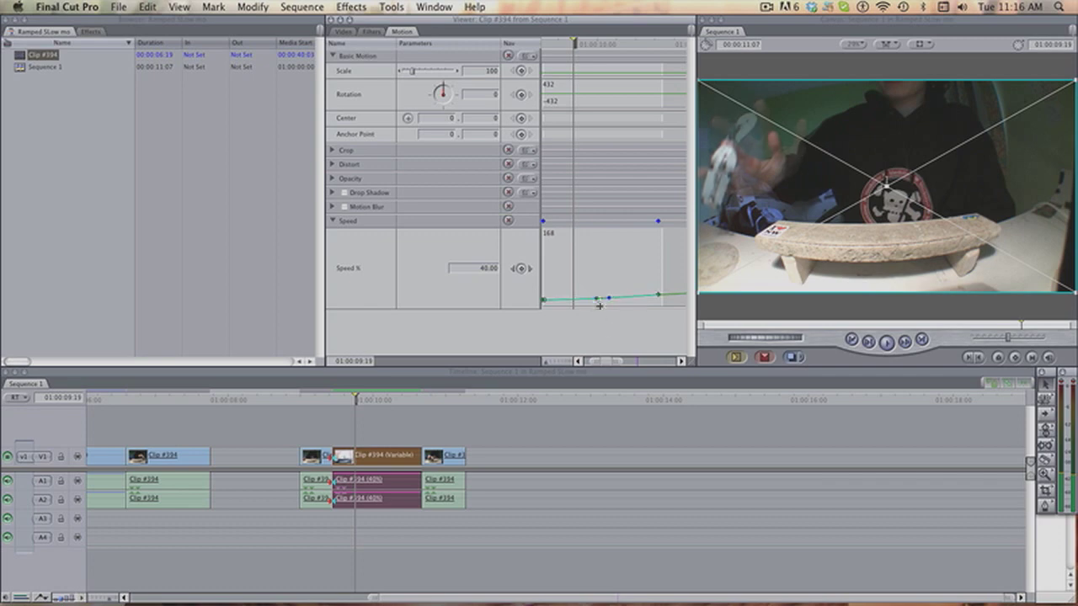
{"action": "key", "text": "super+r"}
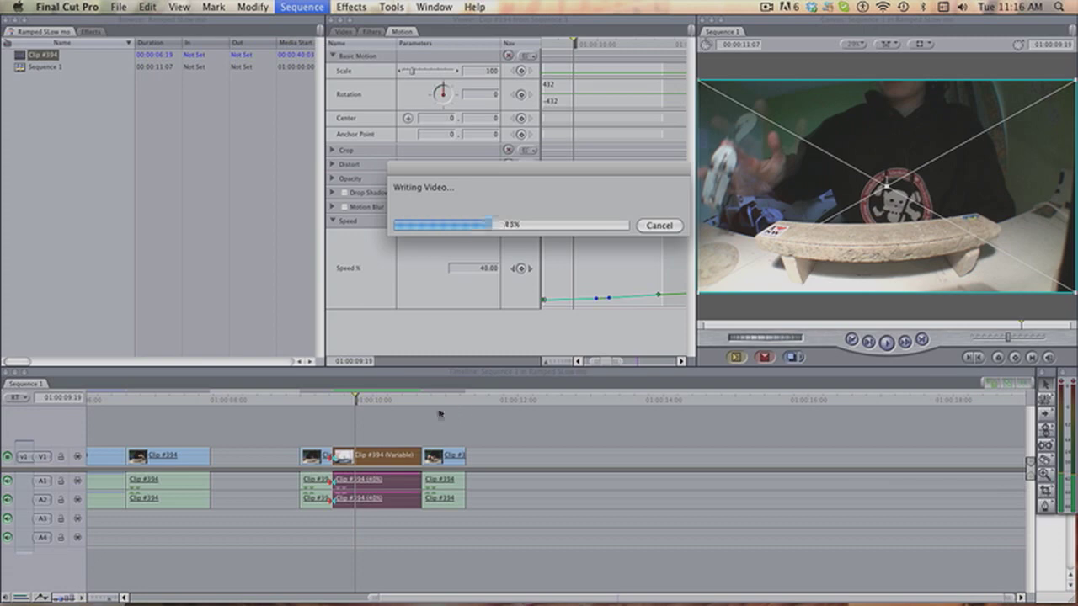
{"action": "left_click", "coordinate": [320, 406]}
{"action": "key", "text": "space"}
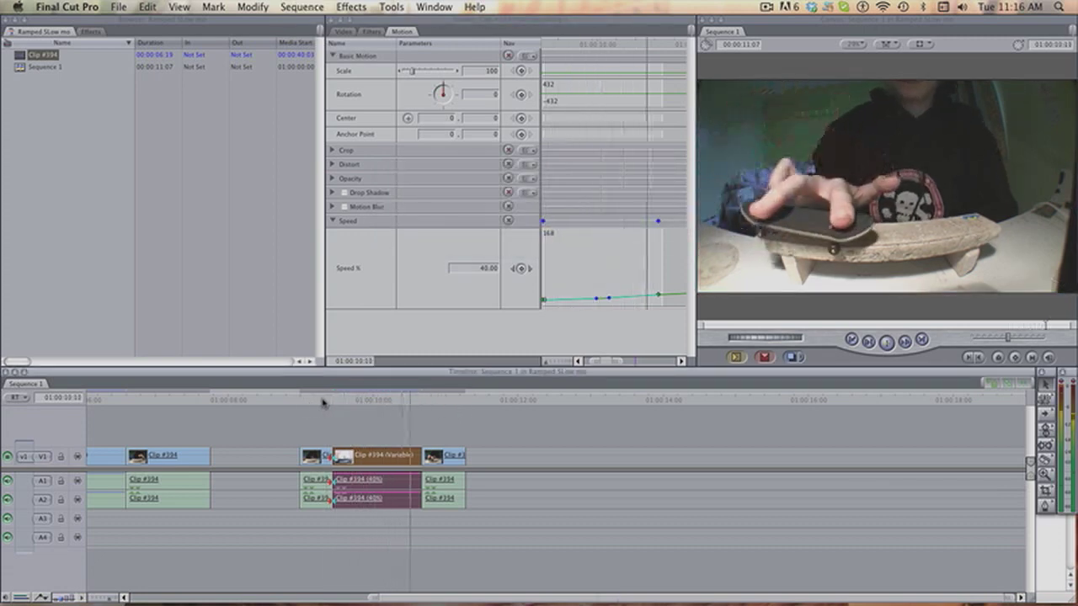
{"action": "left_click_drag", "start_coordinate": [466, 395], "coordinate": [303, 396]}
{"action": "key", "text": "space"}
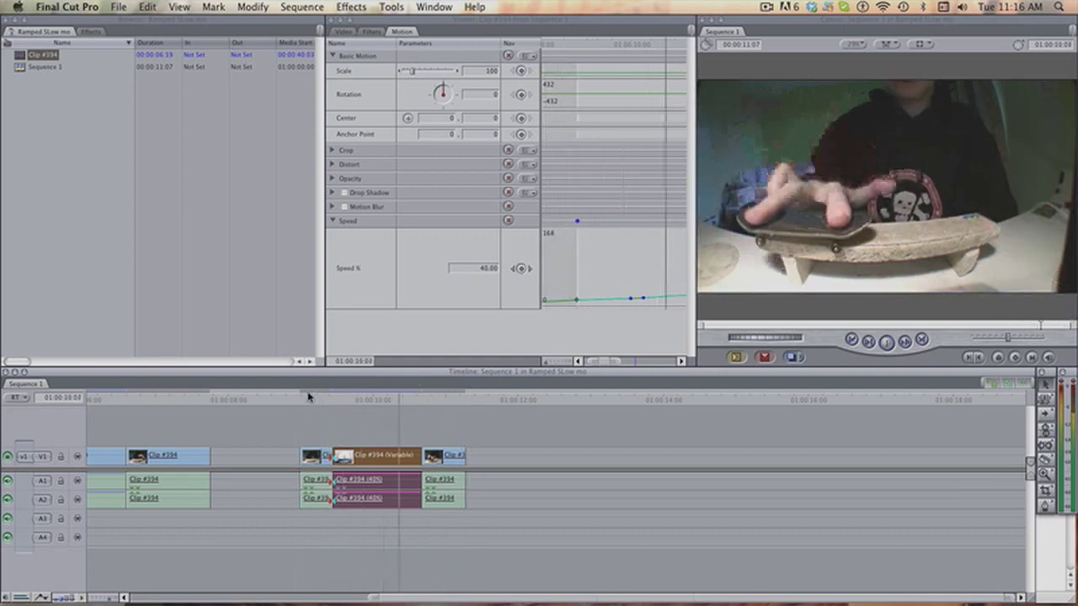
Apply the AUPitch audio filter to the audio of the 40% segment.
{"action": "left_click", "coordinate": [358, 395]}
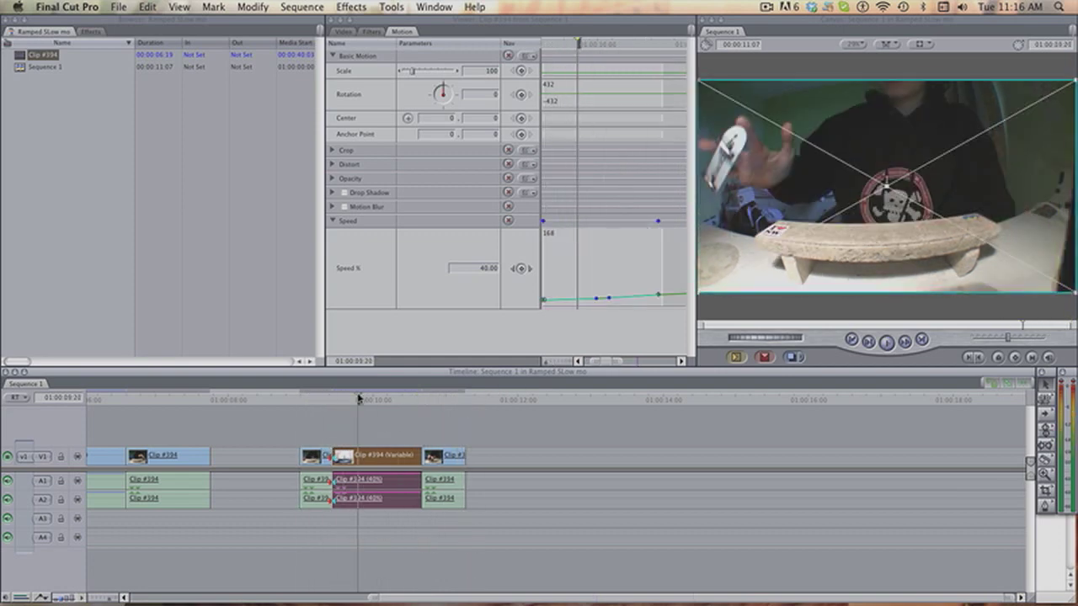
{"action": "left_click", "coordinate": [383, 416]}
{"action": "left_click", "coordinate": [97, 32]}
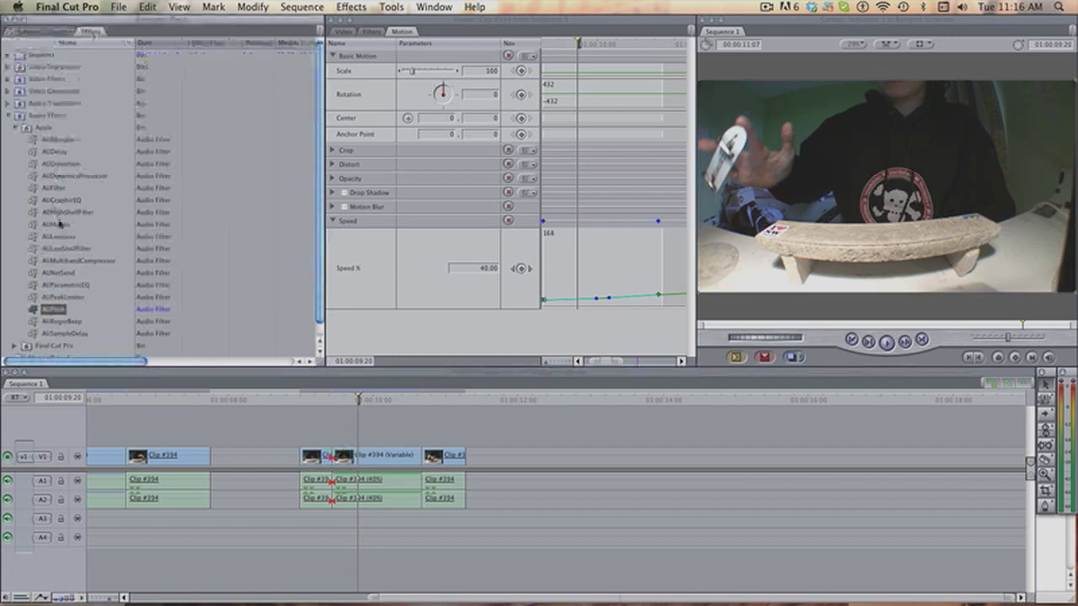
{"action": "left_click_drag", "start_coordinate": [52, 309], "coordinate": [393, 476]}
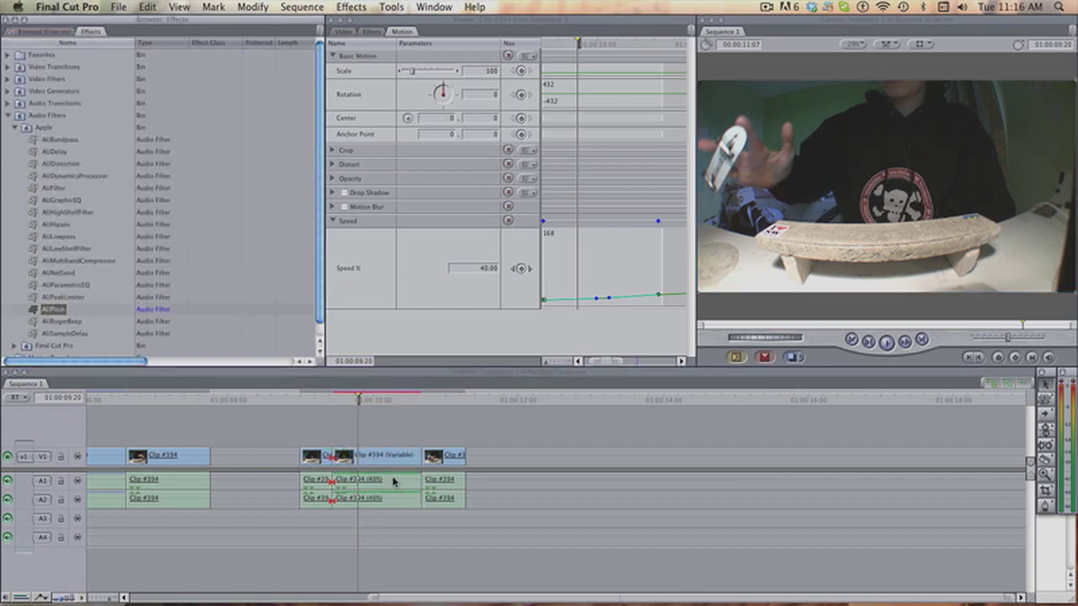
Shape the segment's pitch keyframes from about 1440 at its start, dipping mid-segment, to about 1120 at its end.
{"action": "double_click", "coordinate": [394, 481]}
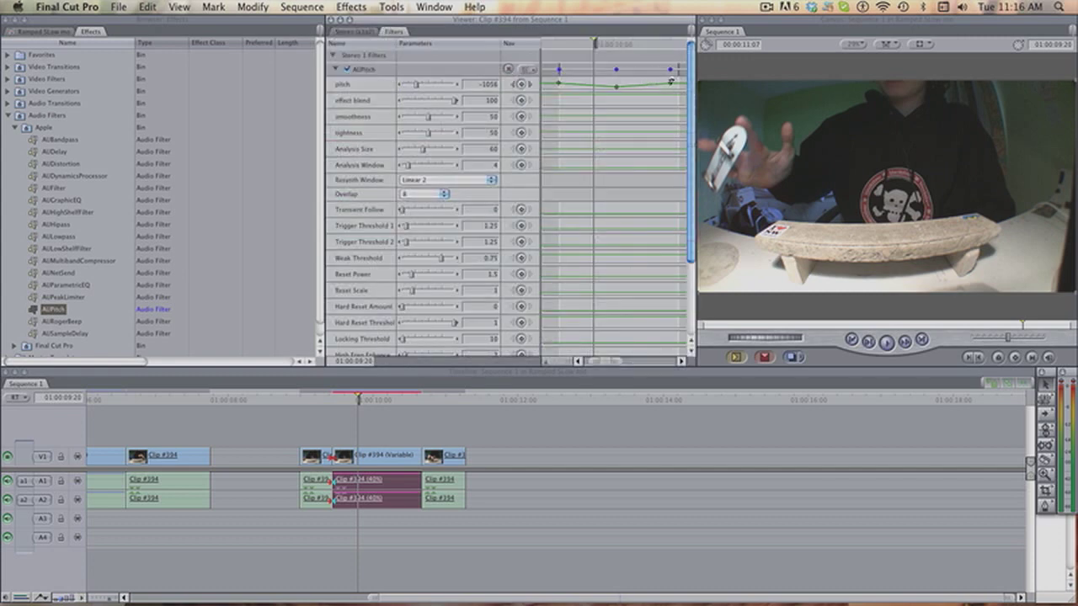
{"action": "left_click_drag", "start_coordinate": [671, 80], "coordinate": [679, 84]}
{"action": "left_click_drag", "start_coordinate": [621, 86], "coordinate": [558, 80]}
{"action": "left_click_drag", "start_coordinate": [677, 82], "coordinate": [677, 80]}
Render the pitch-shifted segment and play the third edit from about 01:00:09:00 to its end.
{"action": "key", "text": "super+r"}
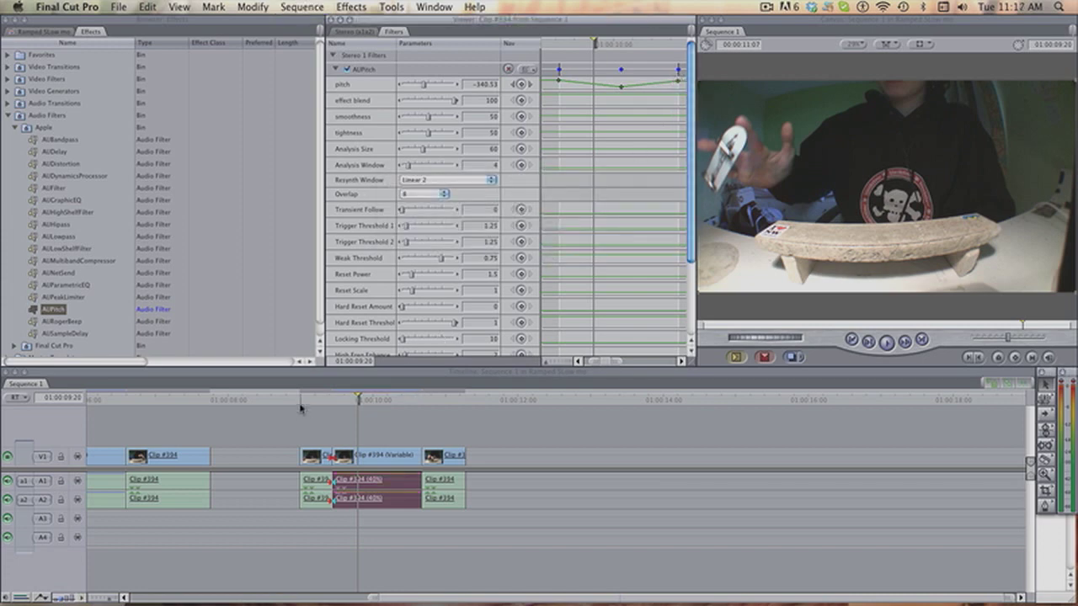
{"action": "left_click", "coordinate": [301, 402]}
{"action": "key", "text": "space"}
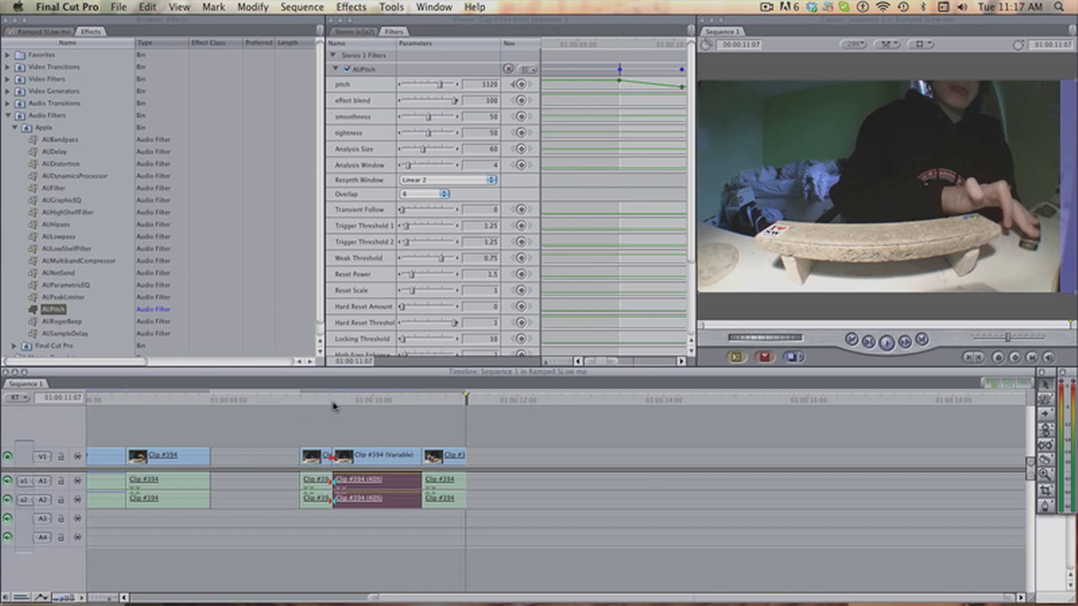
Play the whole sequence from its beginning and replay the 40% trick at its end.
{"action": "key", "text": "Home"}
{"action": "key", "text": "space"}
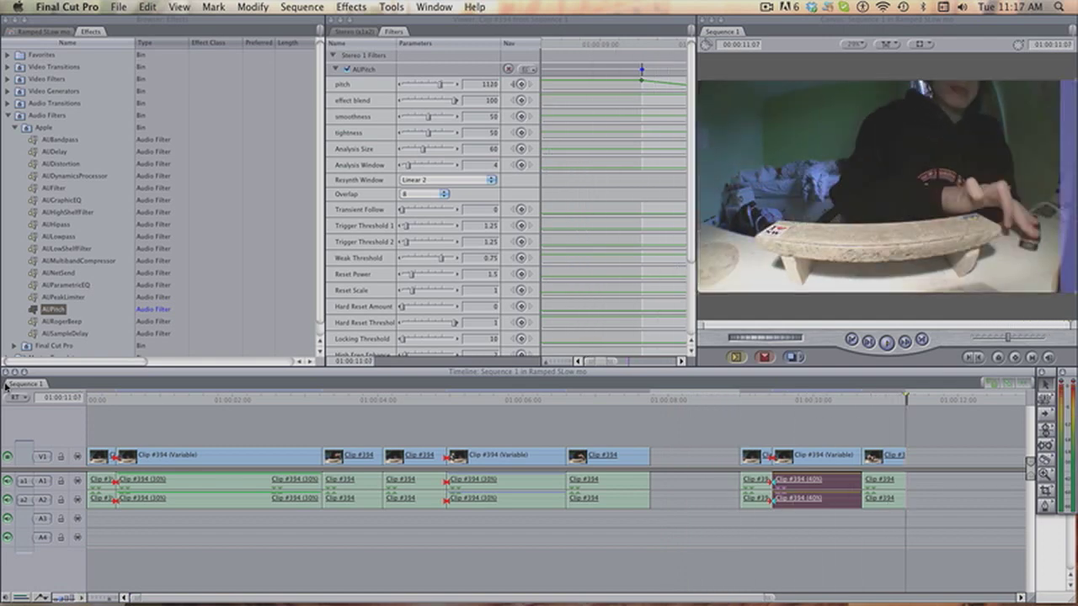
{"action": "left_click", "coordinate": [740, 400]}
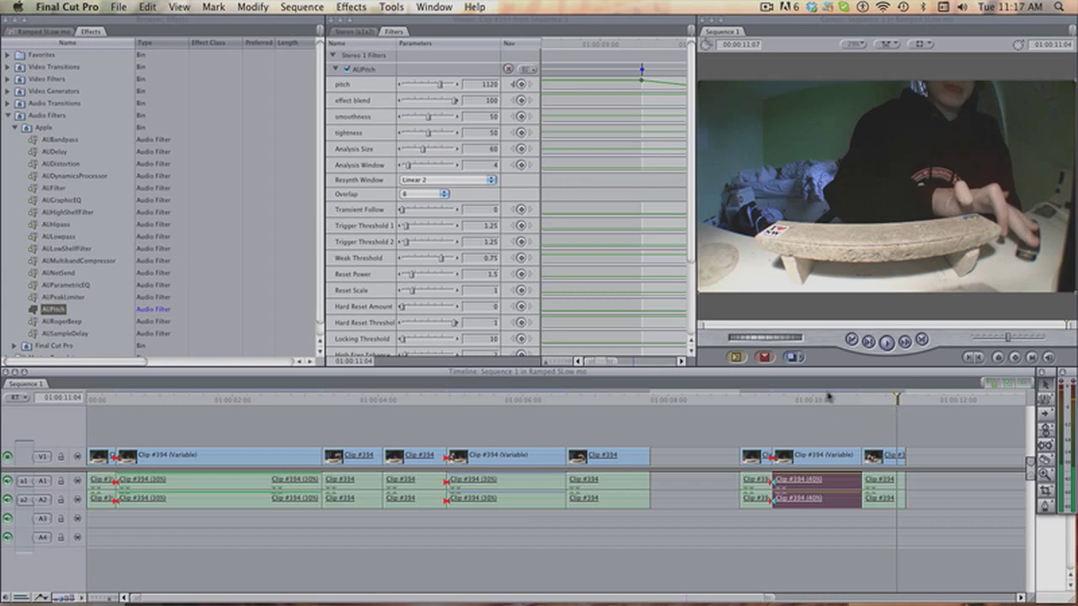
Return to the start of the sequence and play the first slowed trick twice.
{"action": "left_click_drag", "start_coordinate": [854, 397], "coordinate": [84, 428]}
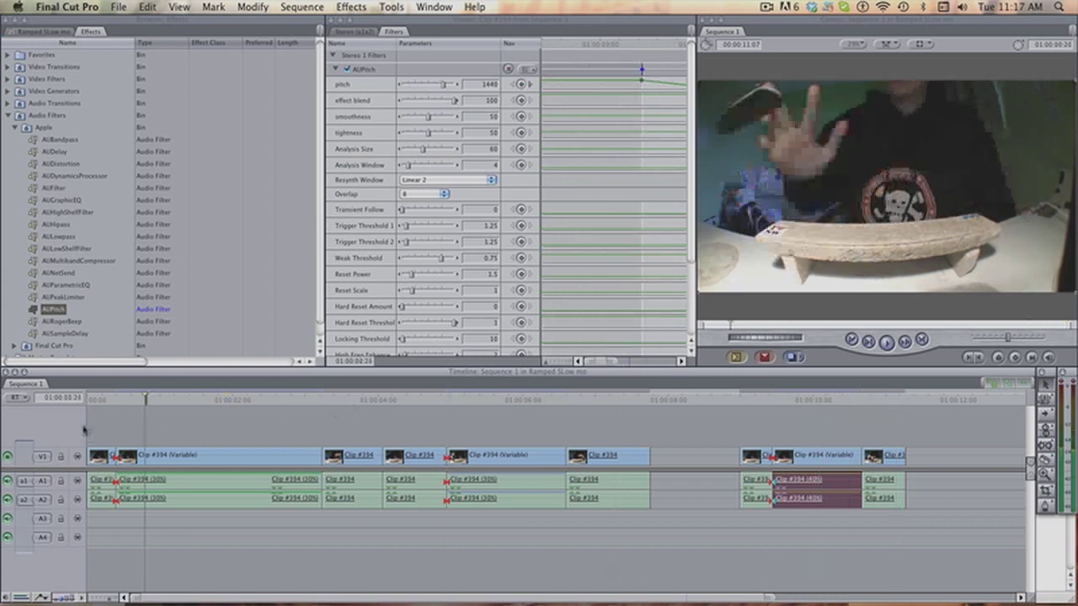
{"action": "key", "text": "space"}
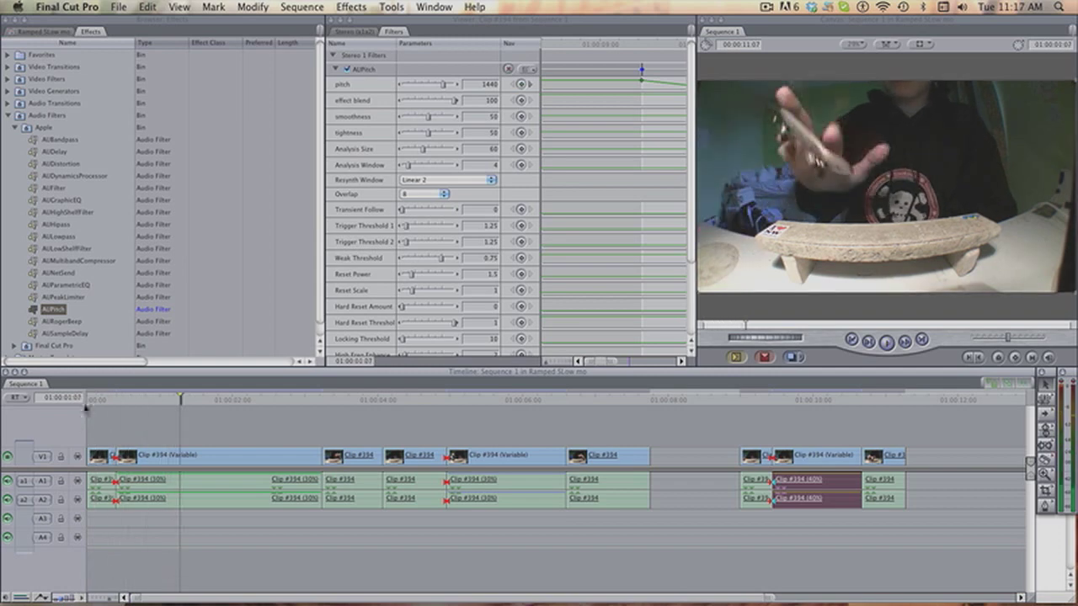
{"action": "left_click_drag", "start_coordinate": [101, 402], "coordinate": [81, 407]}
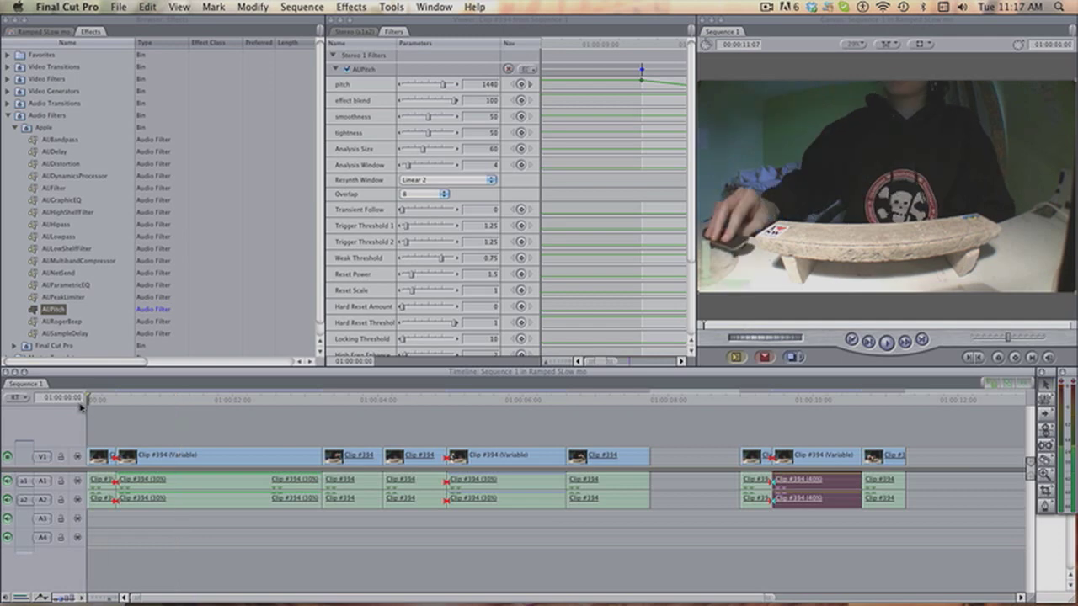
{"action": "key", "text": "space"}
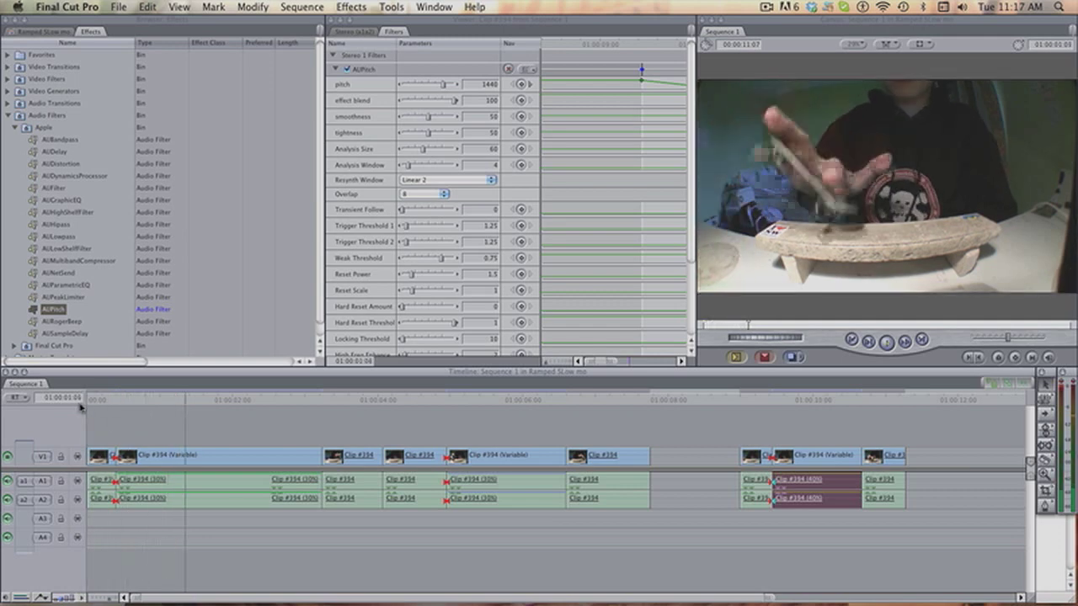